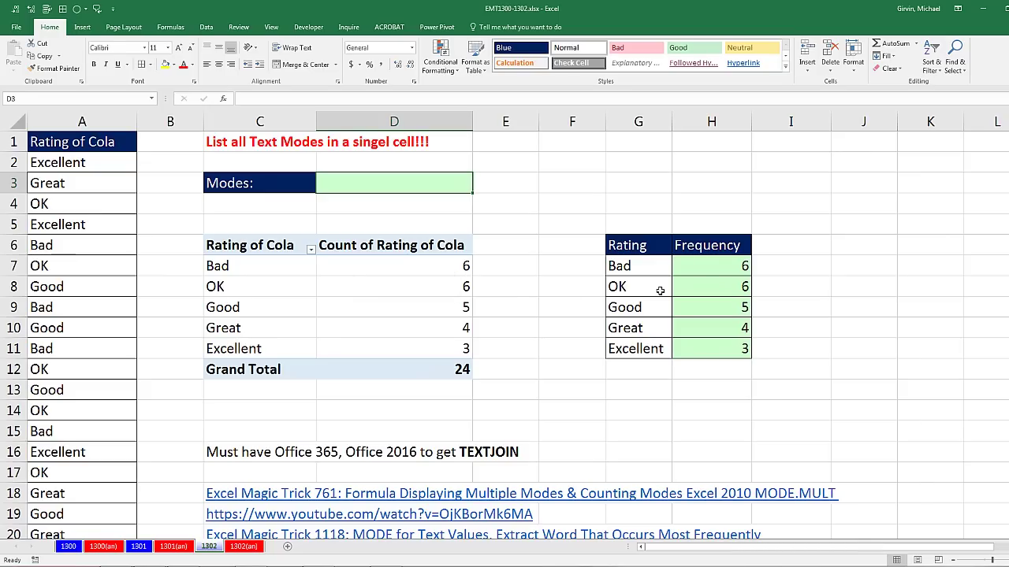
Inspect the COUNTIFS formula behind the Frequency value for the Bad rating
{"action": "double_click", "coordinate": [716, 268]}
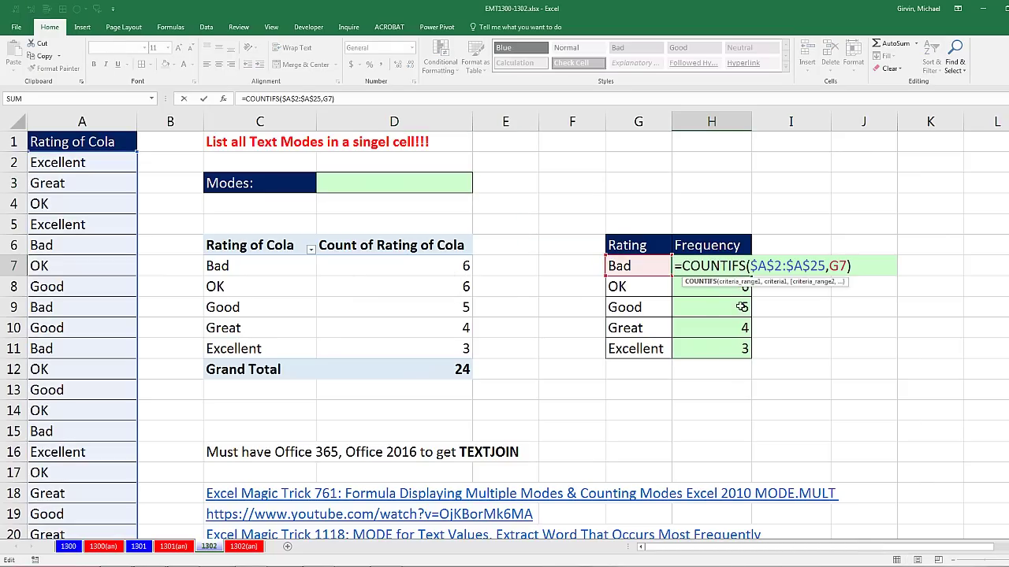
{"action": "left_click", "coordinate": [377, 182]}
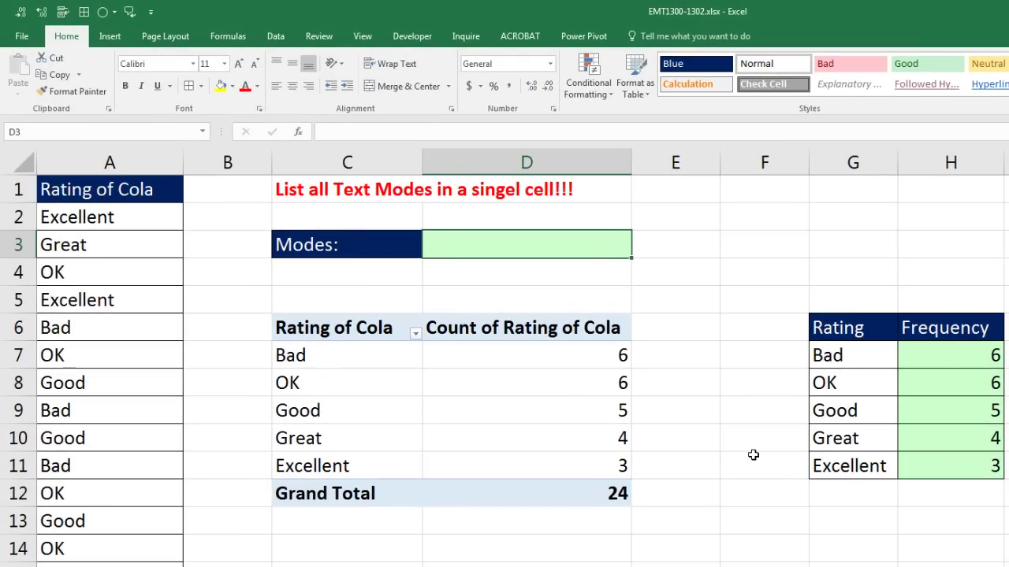
{"action": "type", "text": "=mode"}
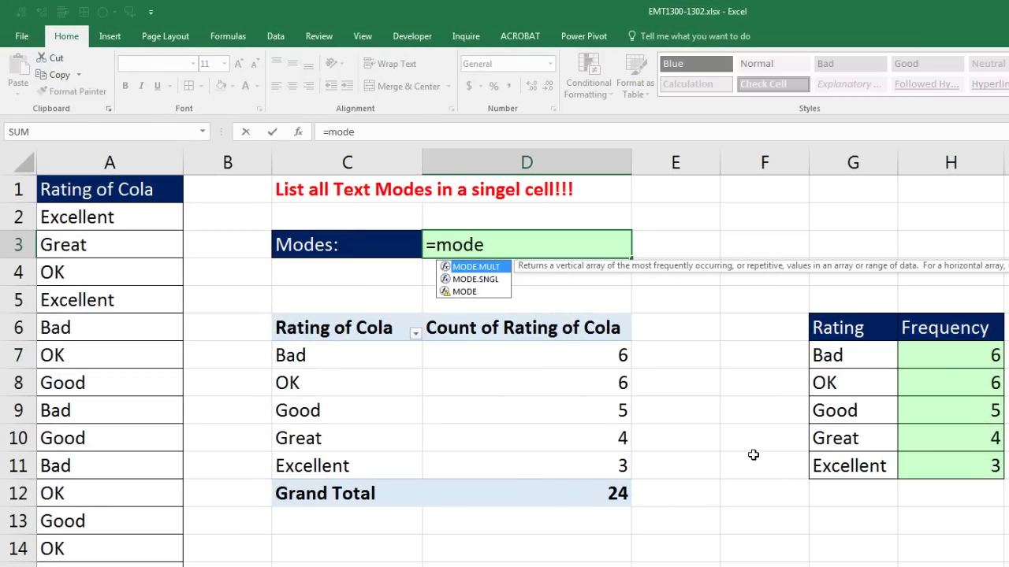
{"action": "key", "text": "Tab"}
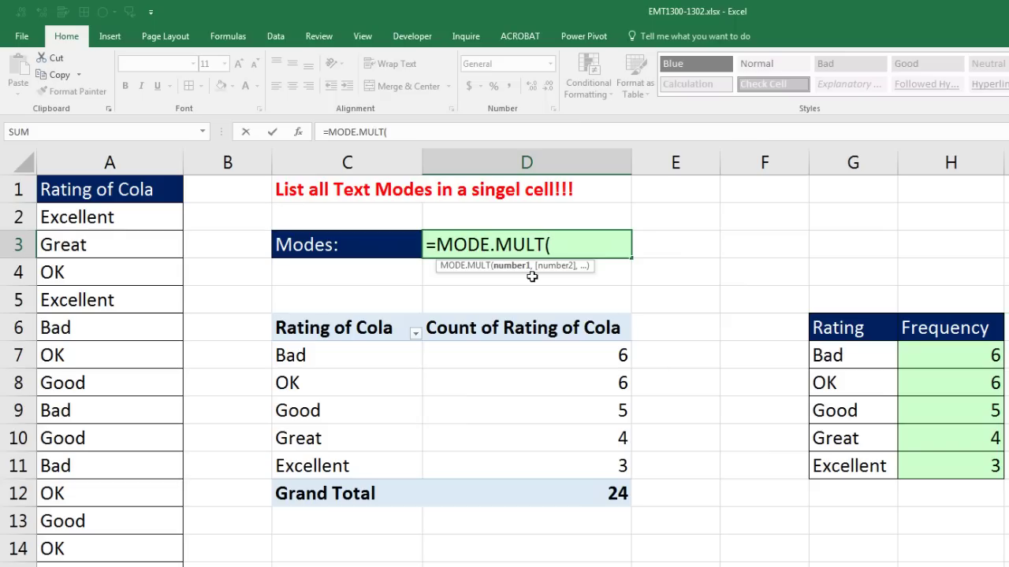
{"action": "key", "text": "Escape"}
{"action": "mouse_move", "coordinate": [584, 361]}
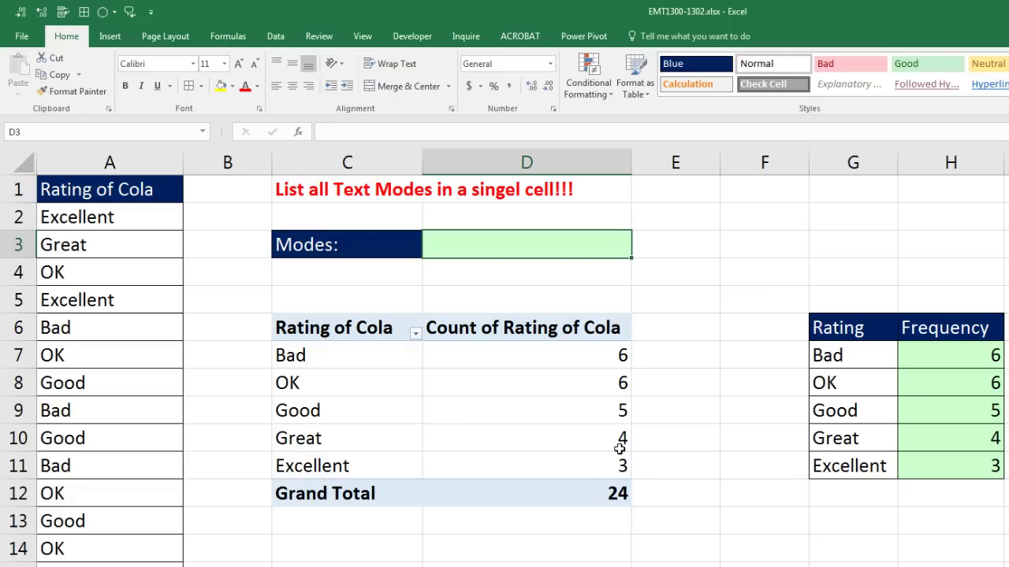
Begin a MATCH formula in cell D3 beside the Modes label
{"action": "type", "text": "=match"}
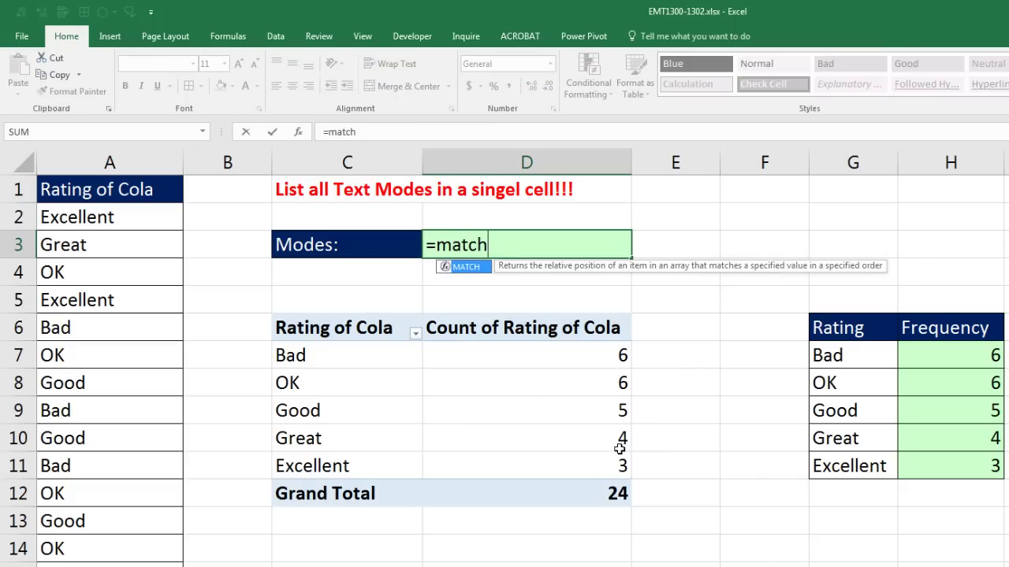
{"action": "key", "text": "Tab"}
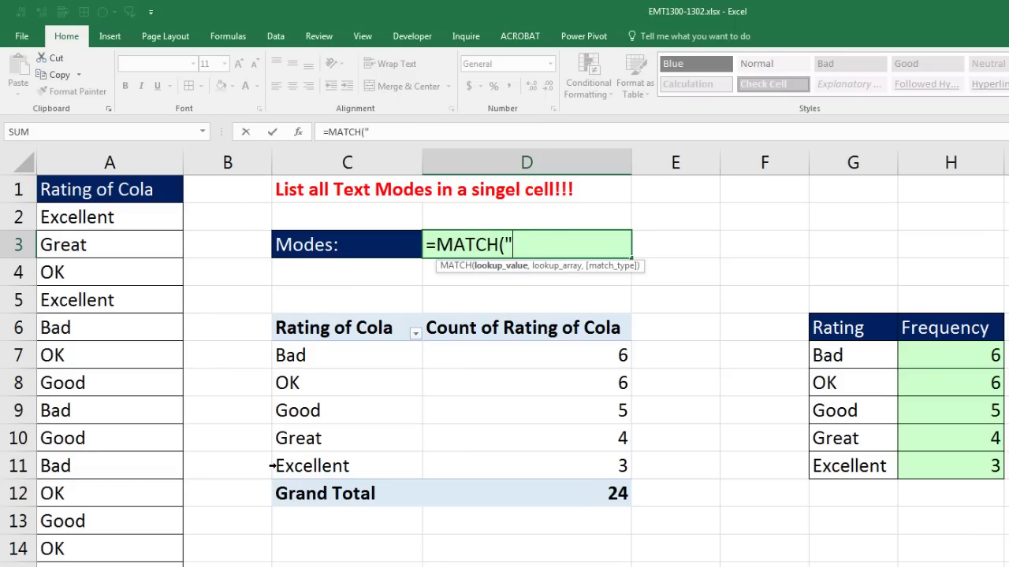
{"action": "type", "text": "OK\""}
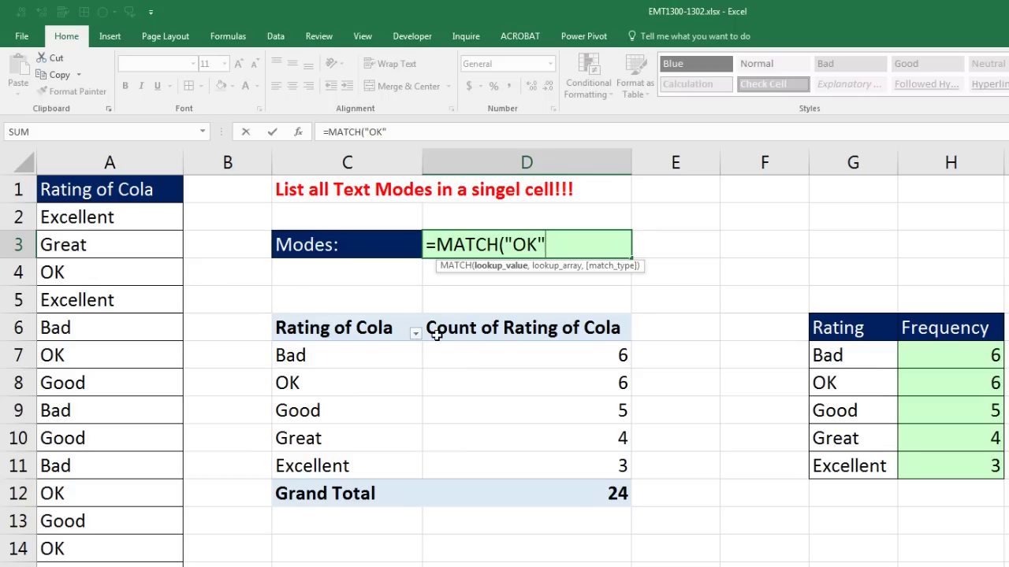
{"action": "key", "text": "BackSpace"}
{"action": "key", "text": "BackSpace"}
{"action": "key", "text": "BackSpace"}
{"action": "key", "text": "BackSpace"}
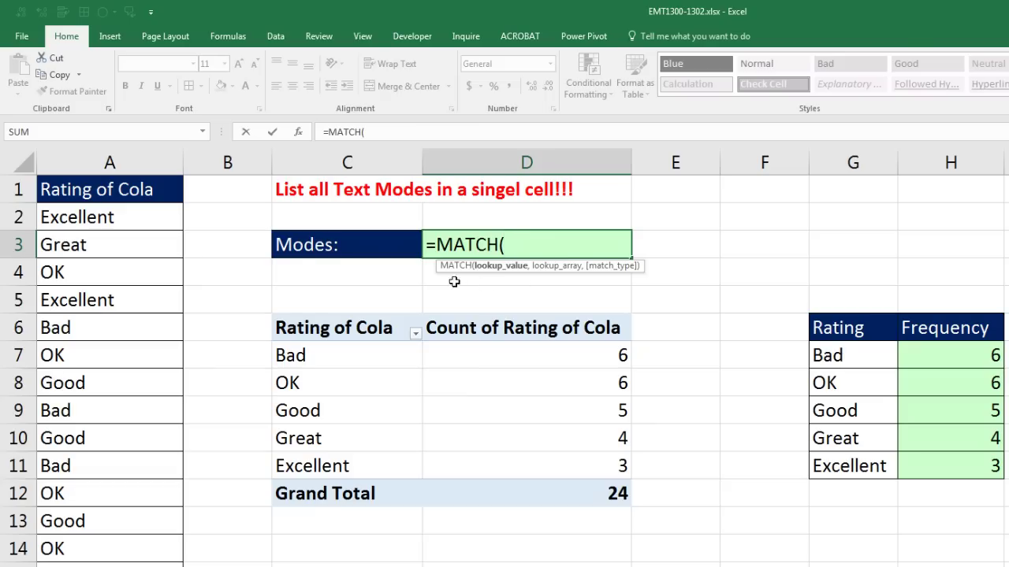
Complete MATCH with A2:A25 as both lookup value and lookup array, using exact match type 0
{"action": "left_click", "coordinate": [119, 217]}
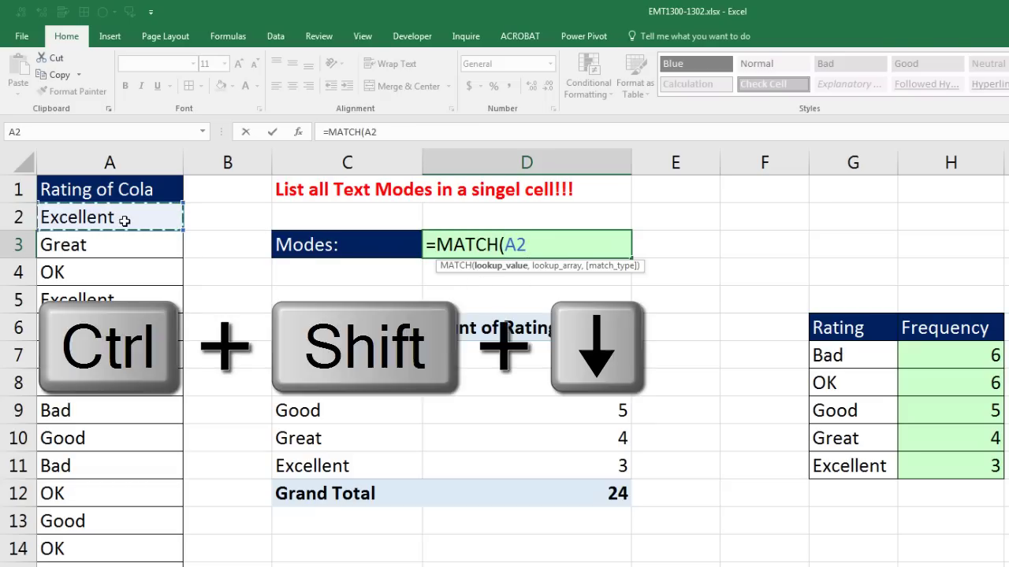
{"action": "key", "text": "ctrl+shift+Down"}
{"action": "key", "text": "ctrl+BackSpace"}
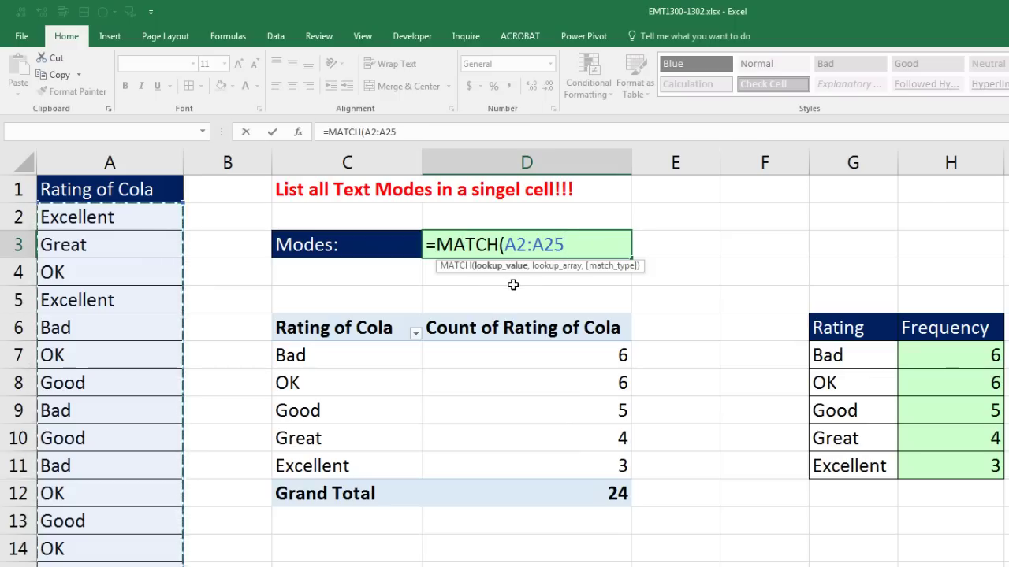
{"action": "type", "text": ","}
{"action": "left_click", "coordinate": [171, 217]}
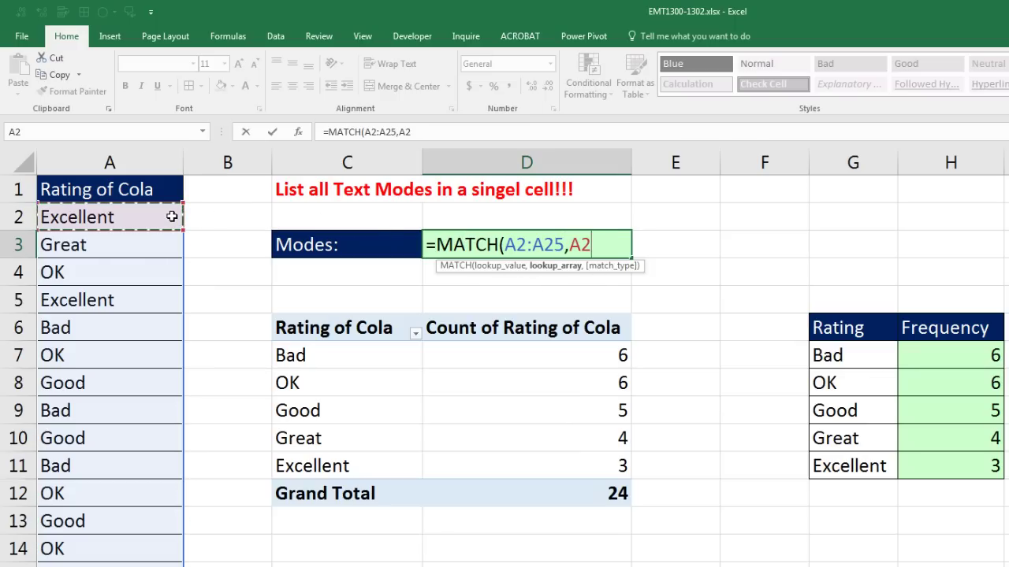
{"action": "key", "text": "ctrl+shift+Down"}
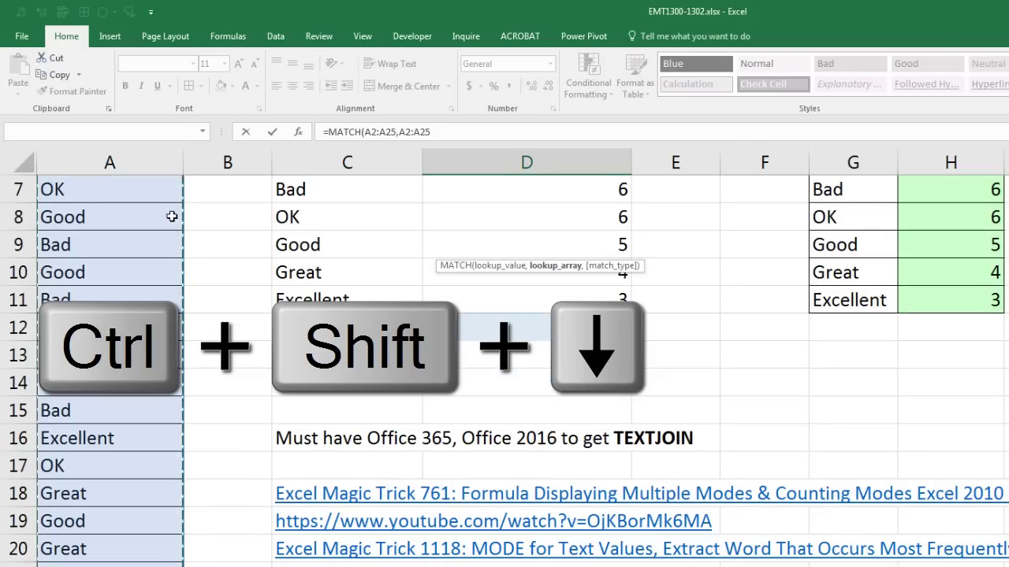
{"action": "key", "text": "ctrl+BackSpace"}
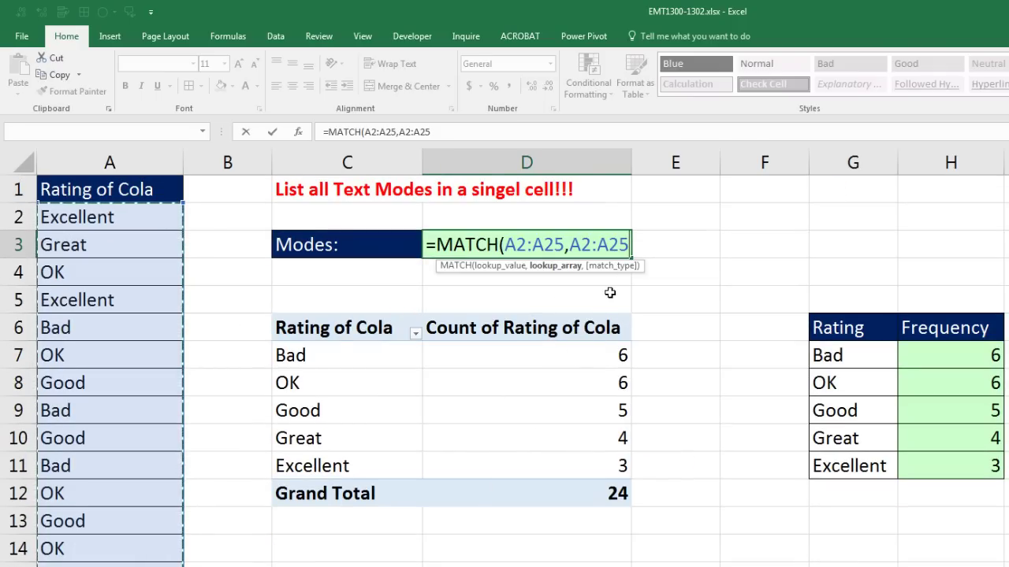
{"action": "type", "text": ","}
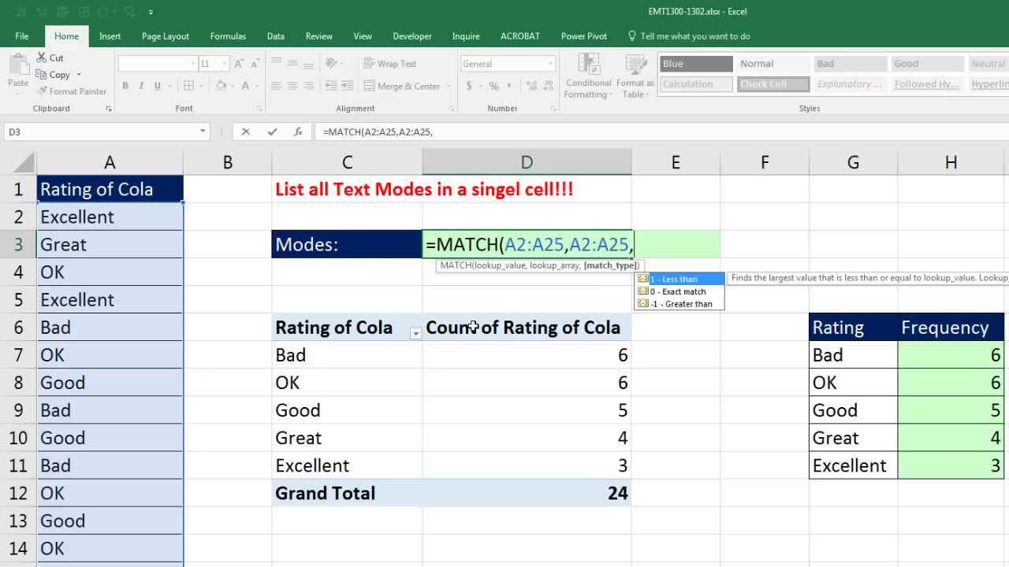
{"action": "type", "text": "0)"}
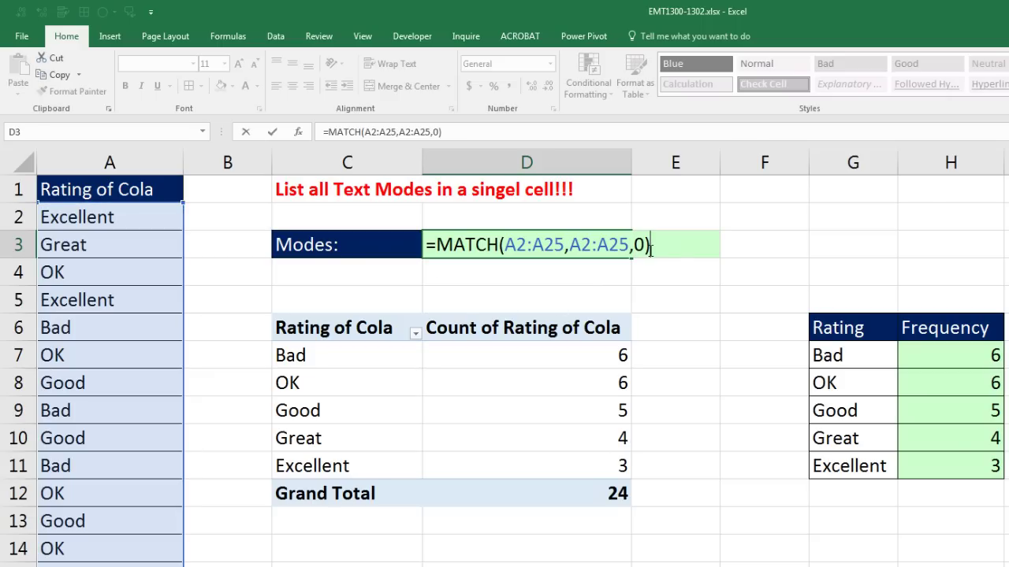
Evaluate the whole MATCH expression in place to examine its array of positions, and restore the formula
{"action": "left_click_drag", "start_coordinate": [651, 246], "coordinate": [350, 250]}
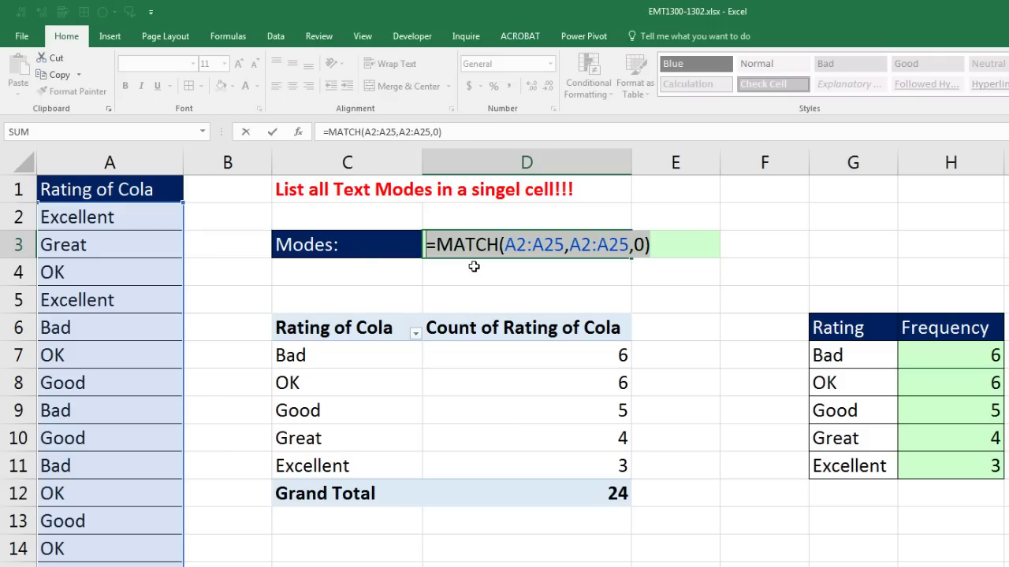
{"action": "key", "text": "F9"}
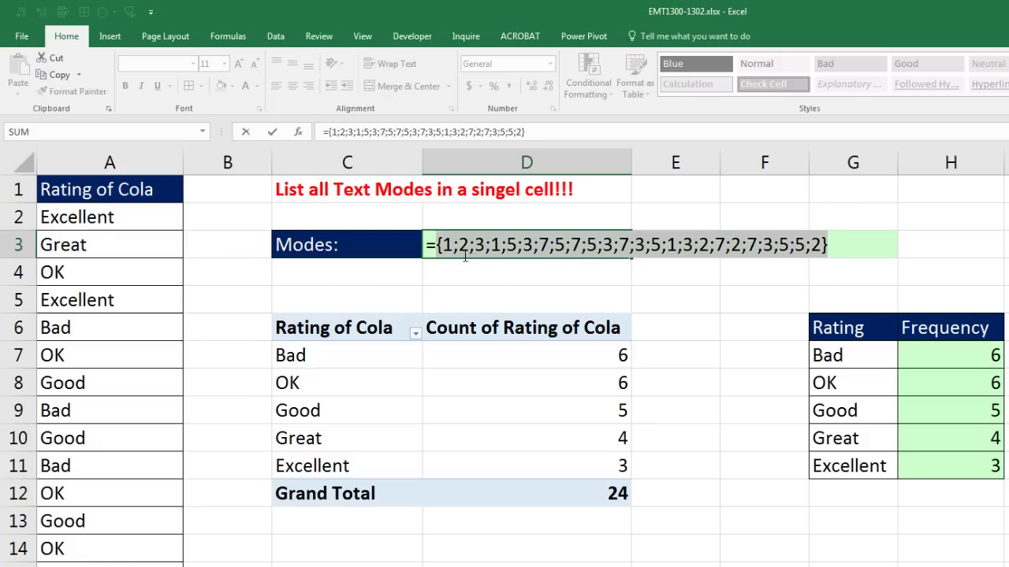
{"action": "key", "text": "ctrl+z"}
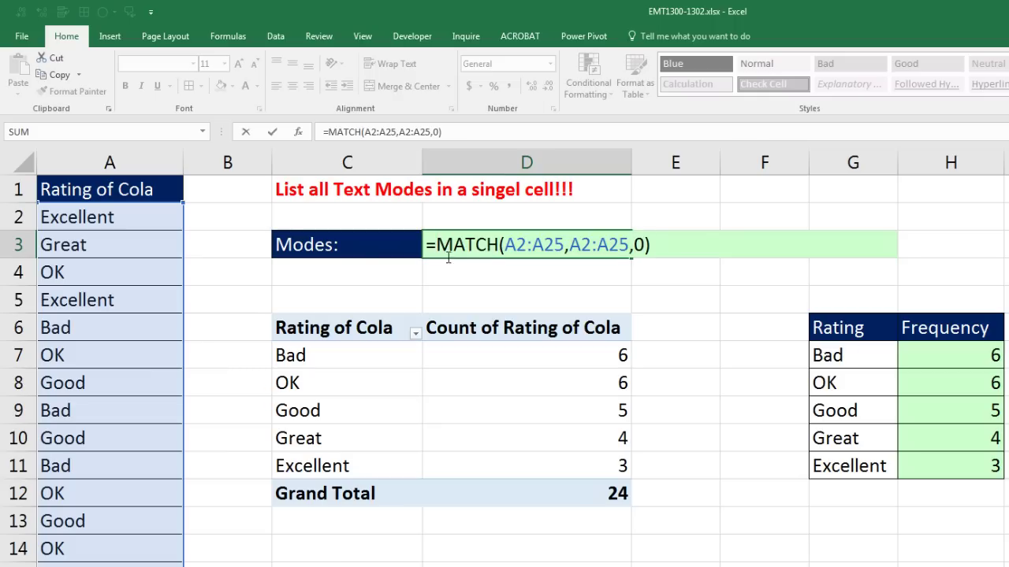
Wrap the MATCH expression in D3 in the MODE.MULT function and close its parenthesis
{"action": "type", "text": "mode"}
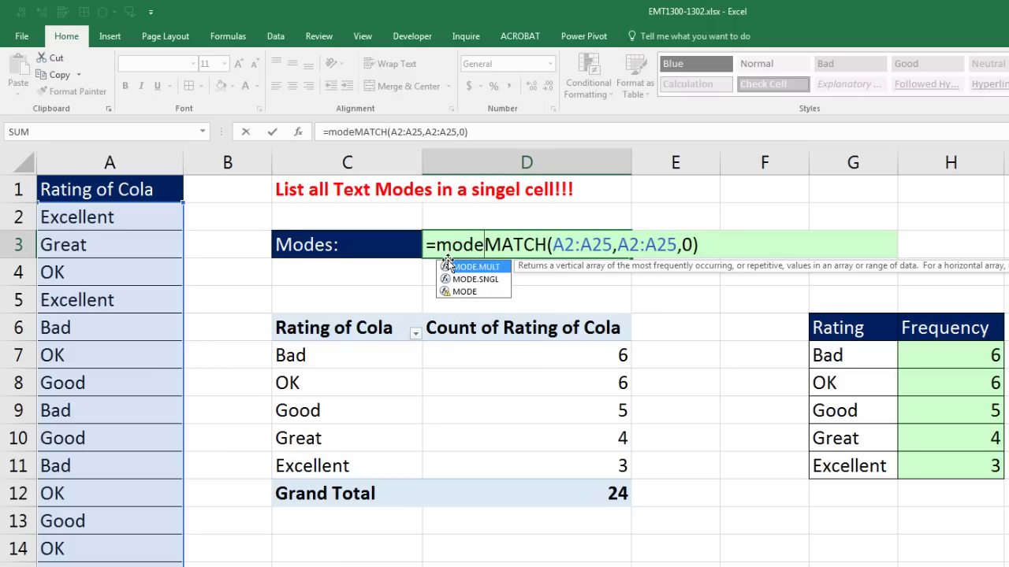
{"action": "key", "text": "Tab"}
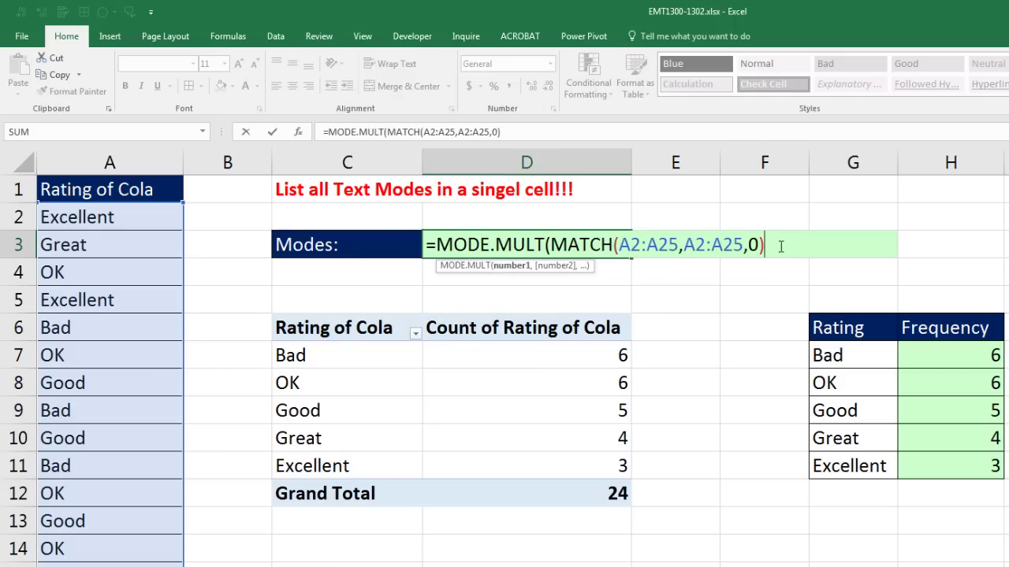
{"action": "type", "text": ")"}
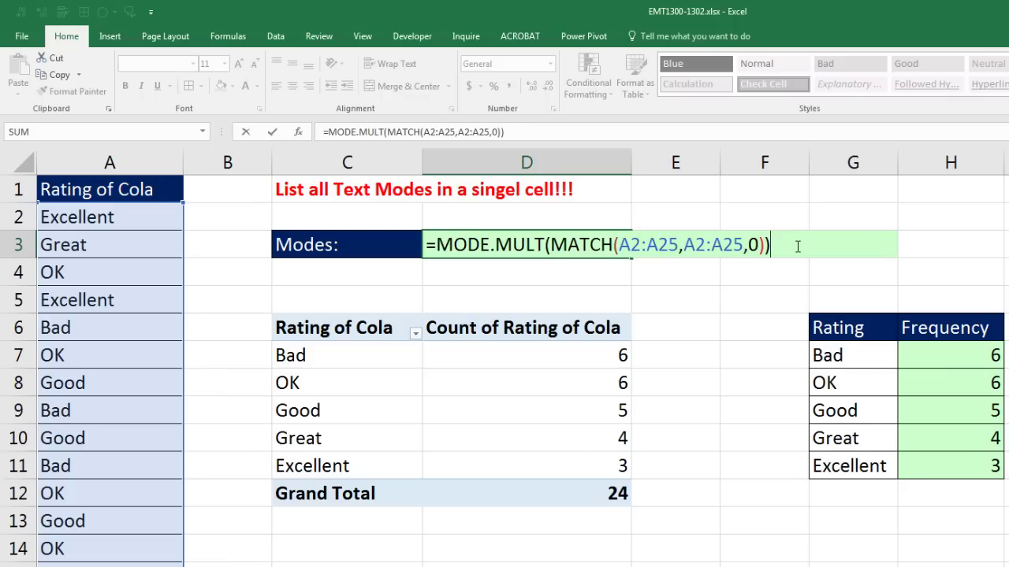
Evaluate the MODE.MULT expression in place to examine the positions it returns, and restore the formula
{"action": "left_click_drag", "start_coordinate": [797, 247], "coordinate": [379, 219]}
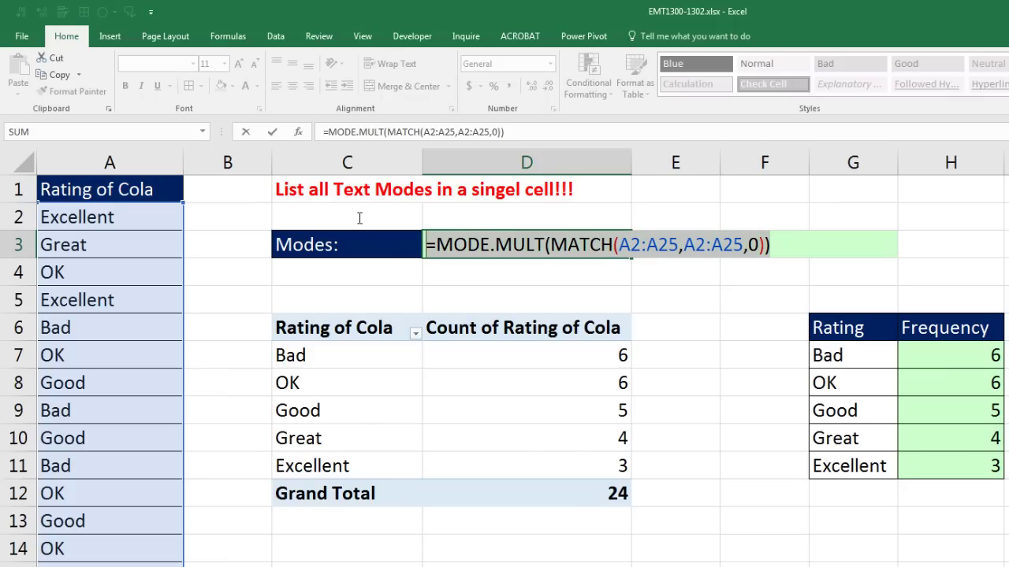
{"action": "key", "text": "F9"}
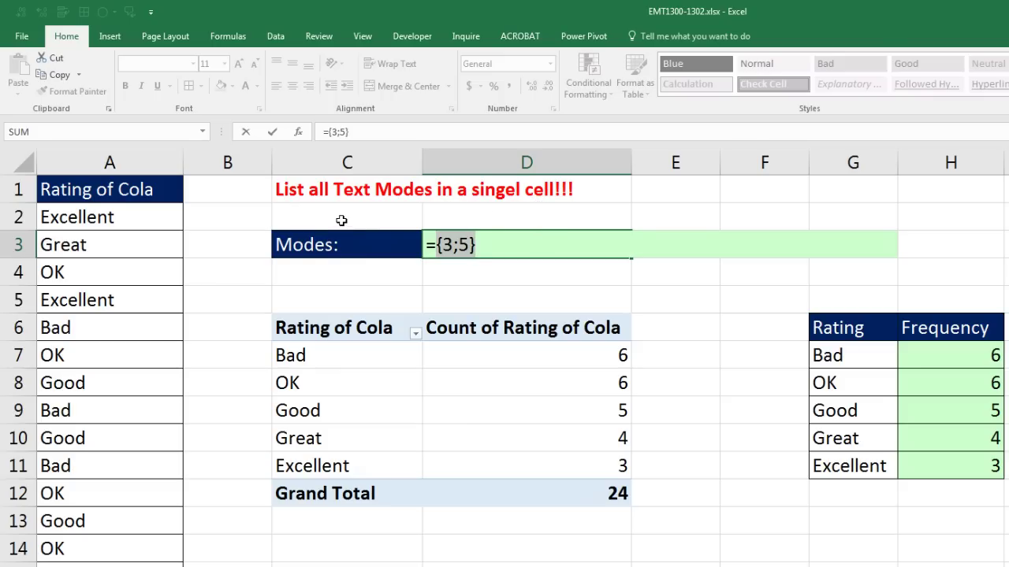
{"action": "key", "text": "ctrl+z"}
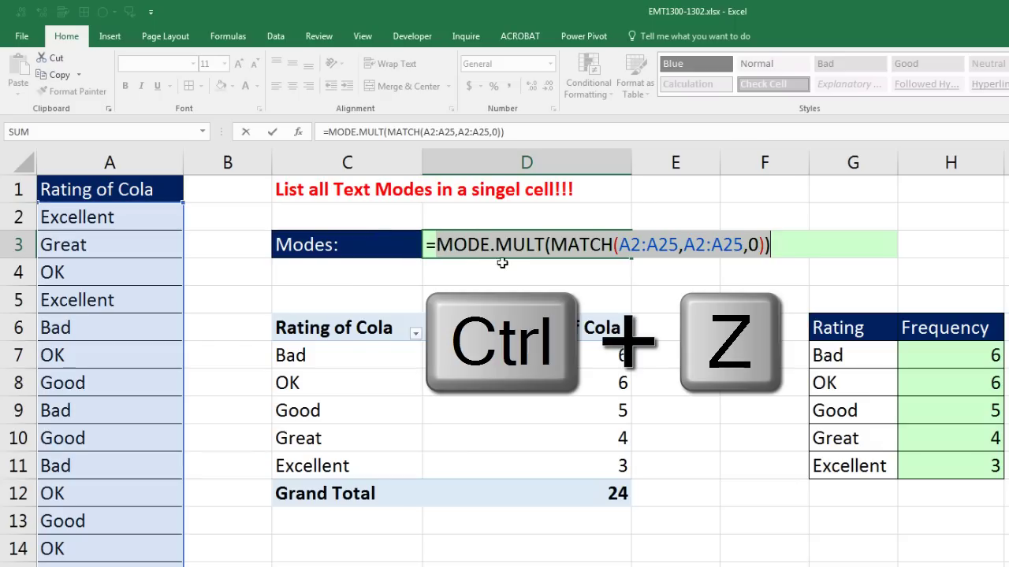
Add the HLOOKUP function in front of the MODE.MULT expression in the D3 formula
{"action": "left_click", "coordinate": [437, 245]}
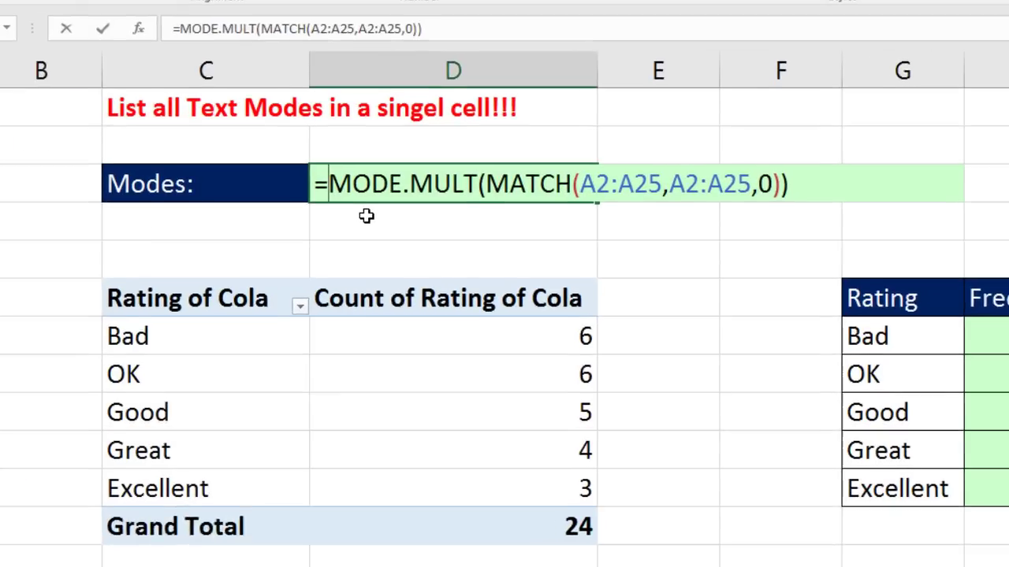
{"action": "type", "text": "hl"}
{"action": "double_click", "coordinate": [325, 193]}
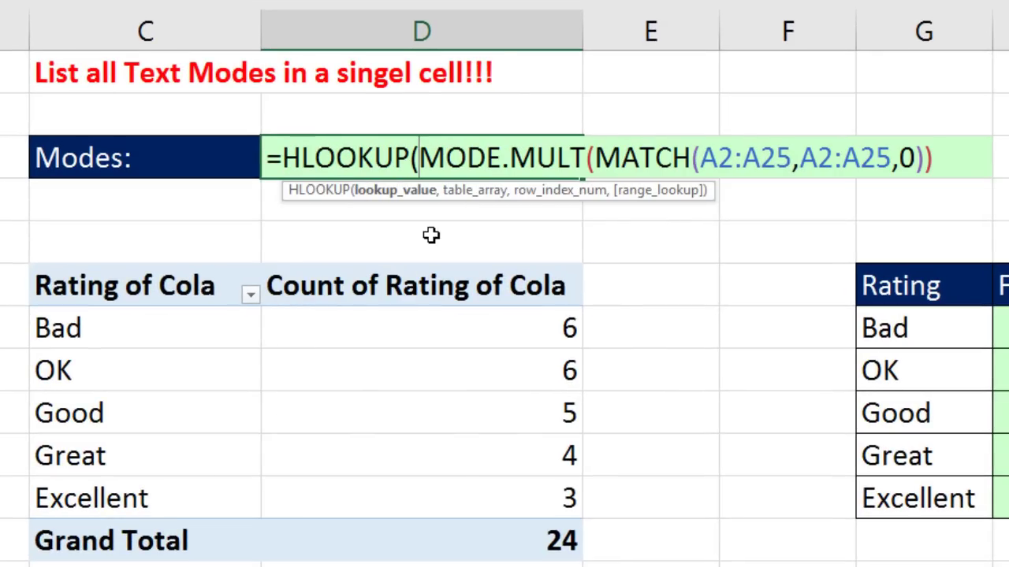
{"action": "key", "text": "shift+End"}
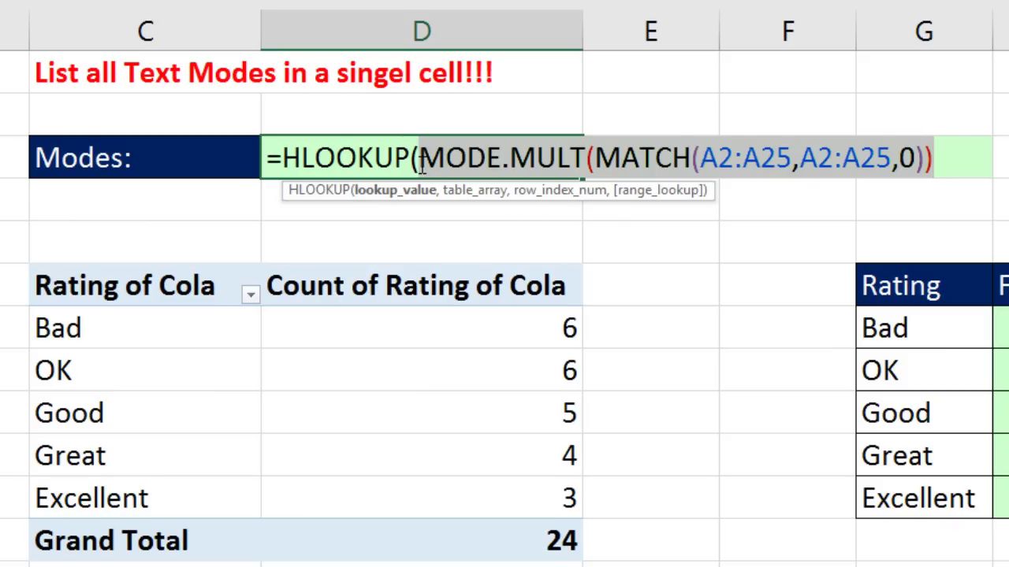
{"action": "key", "text": "Left"}
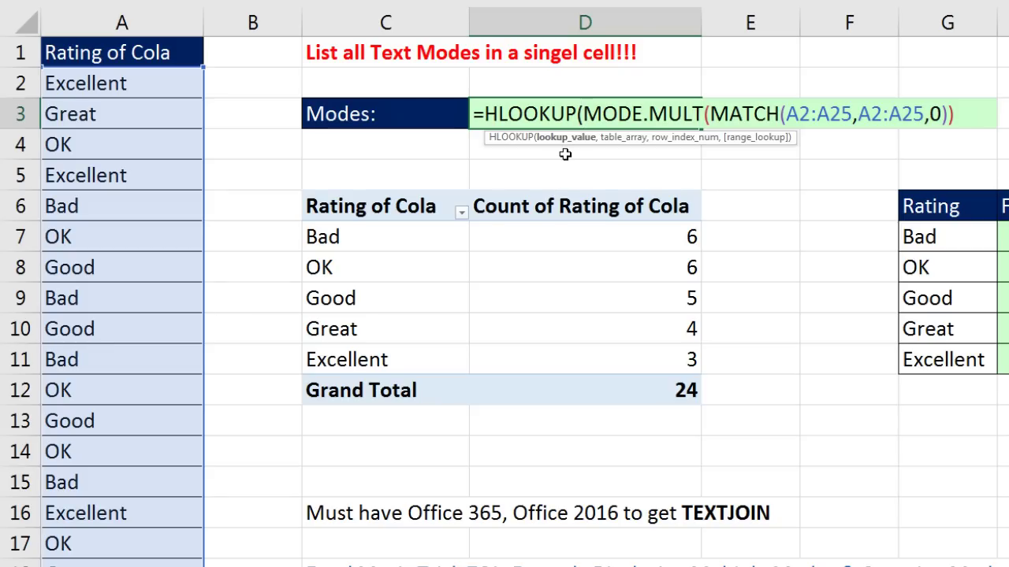
Give HLOOKUP the lookup value "*" and the table array A2:A25, placing MODE.MULT as its row index argument
{"action": "type", "text": "\"*"}
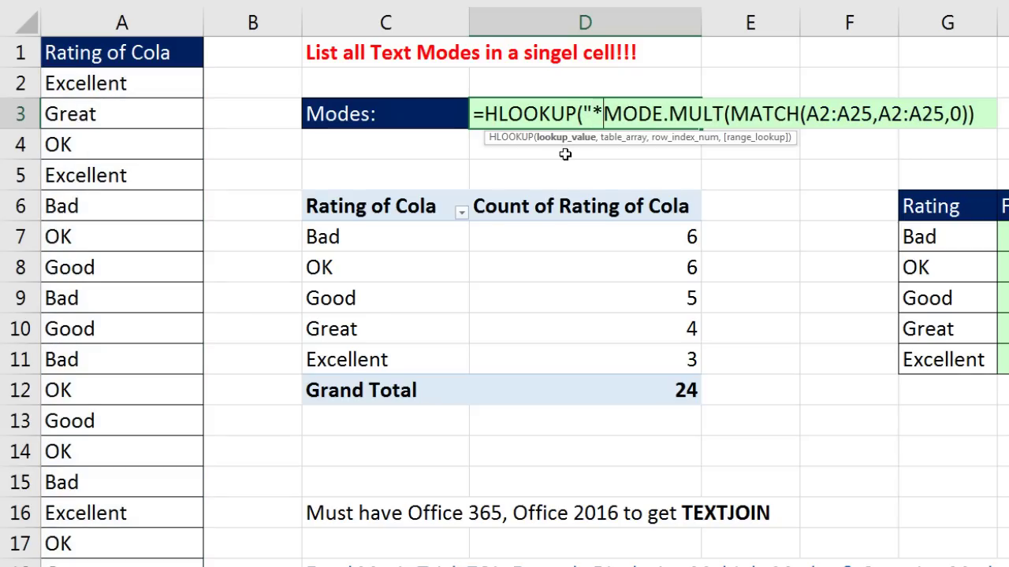
{"action": "type", "text": "\""}
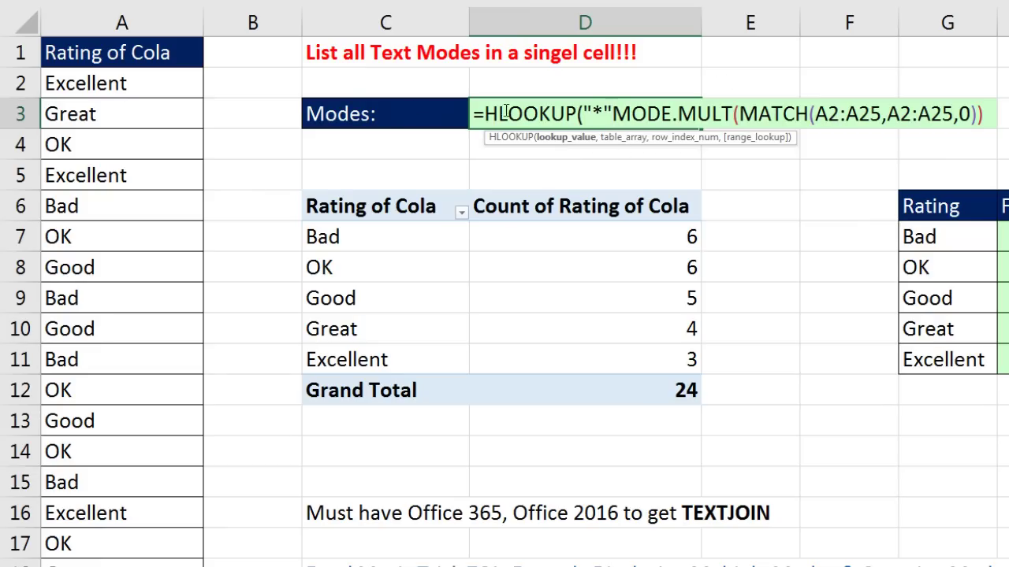
{"action": "left_click", "coordinate": [73, 83]}
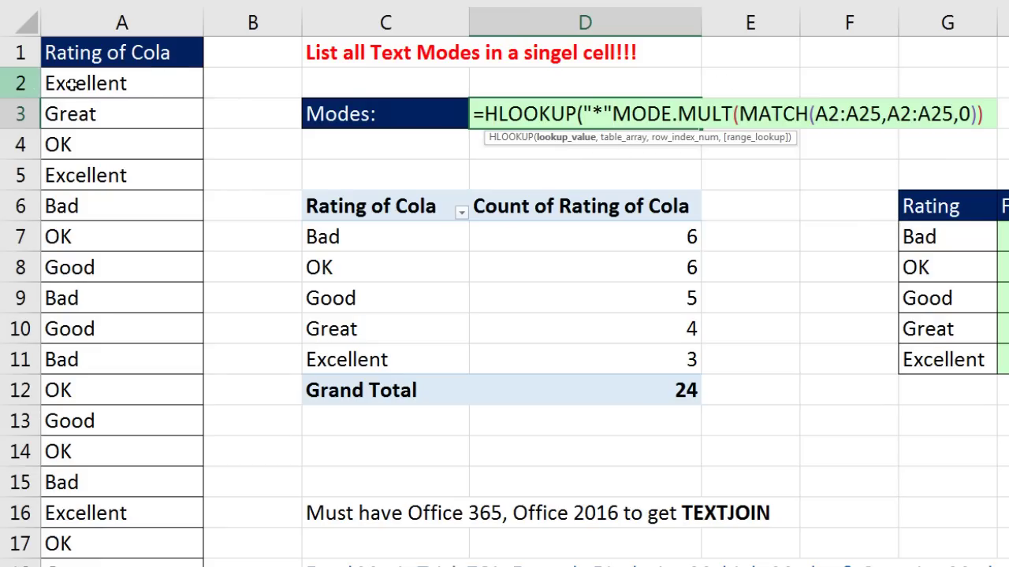
{"action": "type", "text": ","}
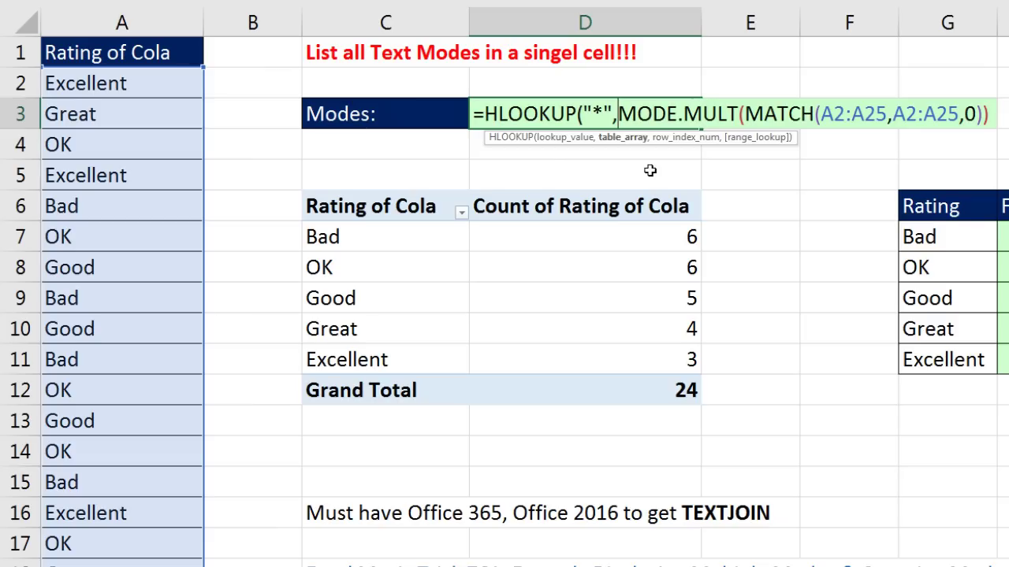
{"action": "left_click", "coordinate": [143, 83]}
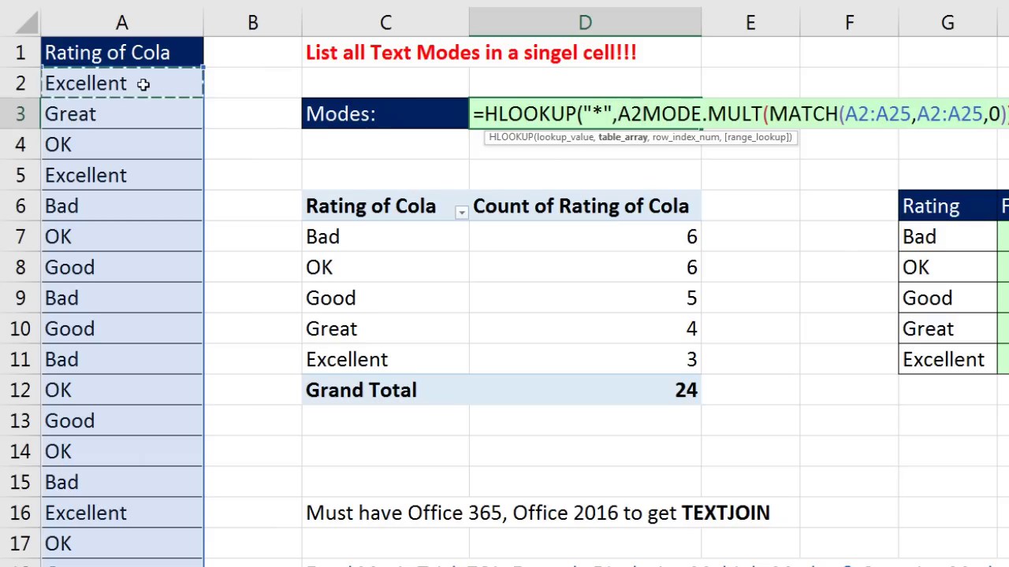
{"action": "key", "text": "ctrl+shift+Down"}
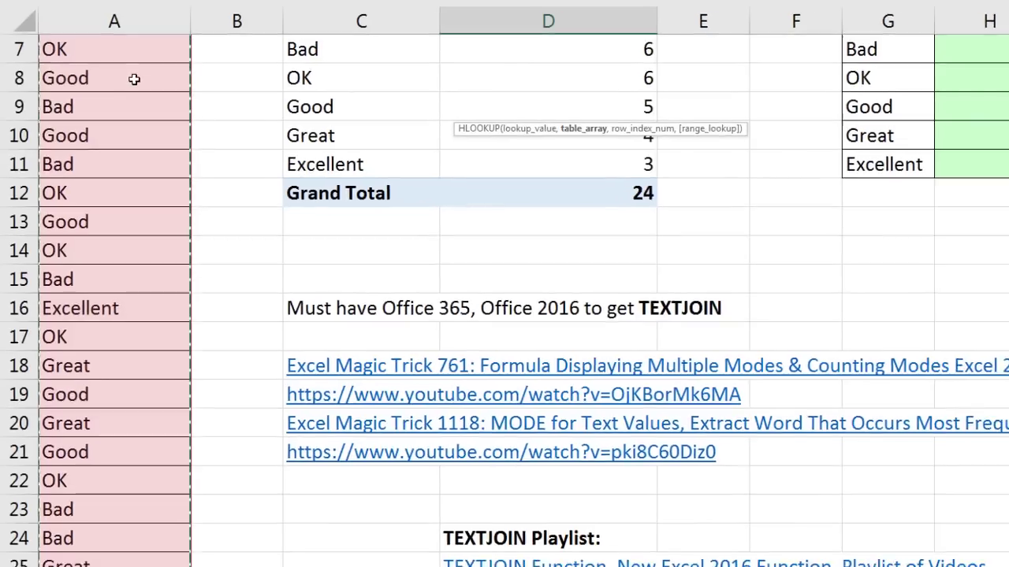
{"action": "scroll", "coordinate": [134, 79], "scroll_direction": "up", "scroll_amount": 2}
{"action": "type", "text": ","}
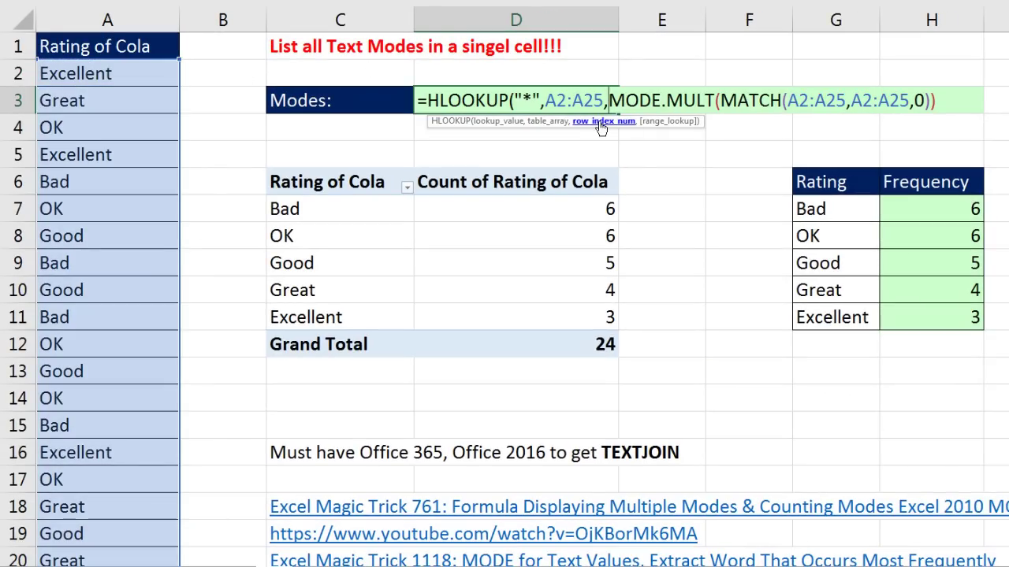
Evaluate HLOOKUP's row index argument in place to examine the row numbers it supplies, and restore the formula
{"action": "key", "text": "shift+End"}
{"action": "key", "text": "F9"}
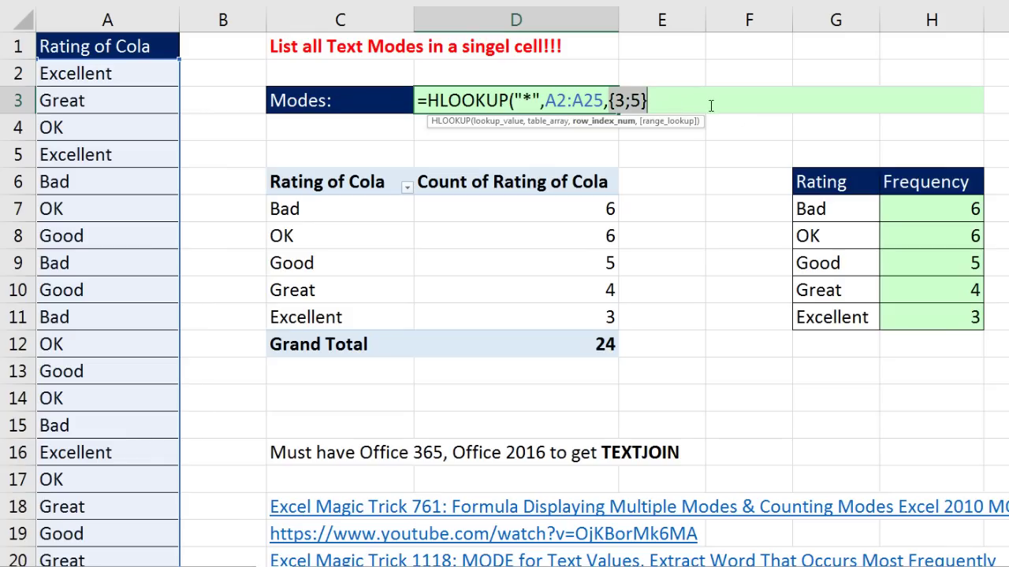
{"action": "key", "text": "ctrl+z"}
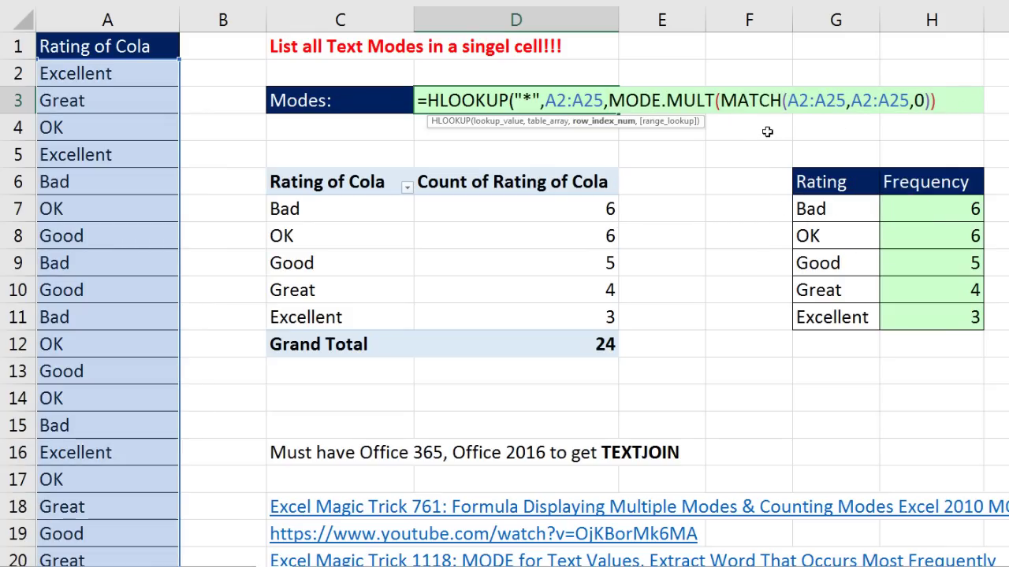
Complete HLOOKUP with range lookup 0 and its closing parenthesis, and evaluate it in place before restoring the formula
{"action": "type", "text": ","}
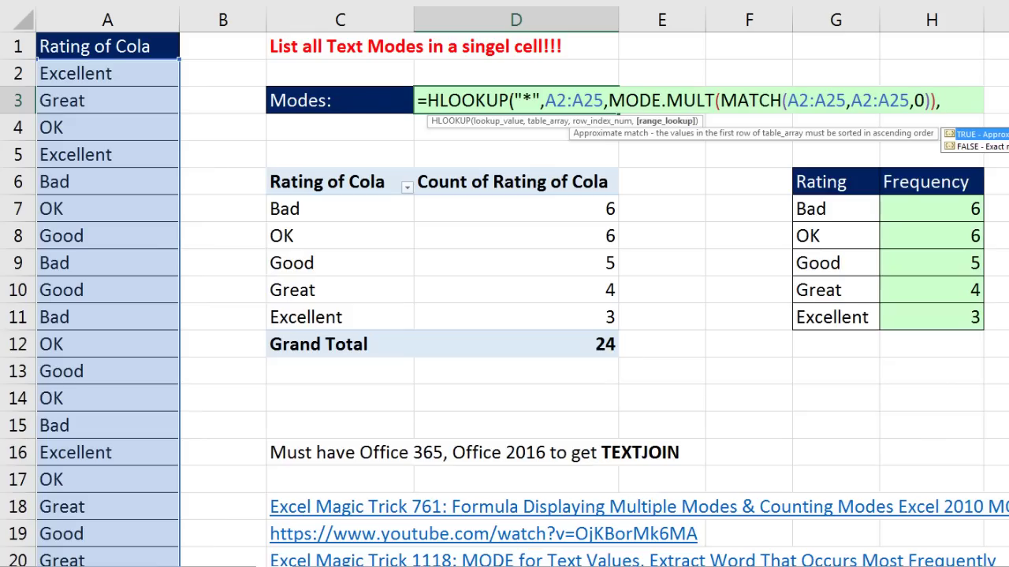
{"action": "type", "text": "0)"}
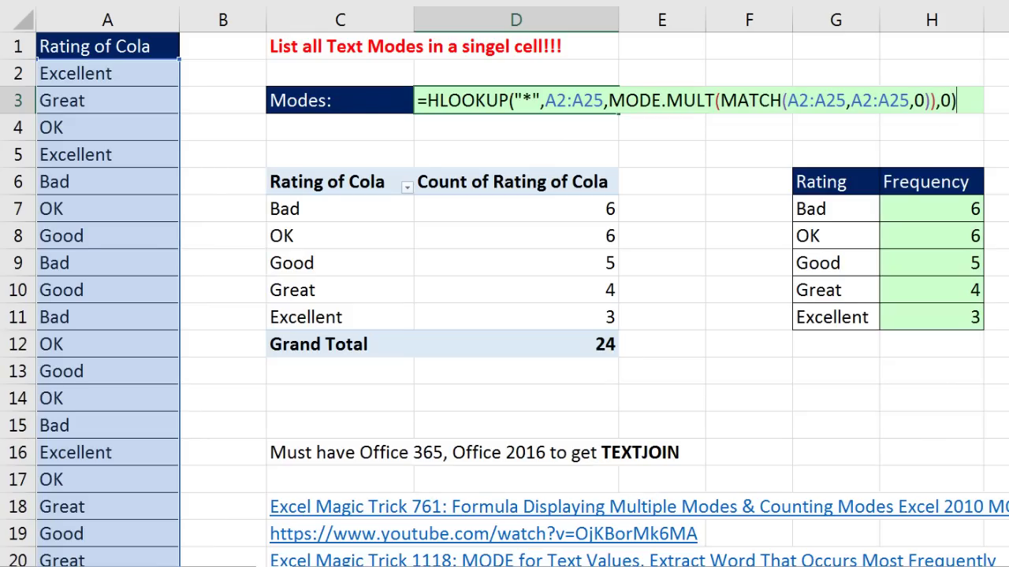
{"action": "left_click_drag", "start_coordinate": [976, 101], "coordinate": [303, 82]}
{"action": "key", "text": "F9"}
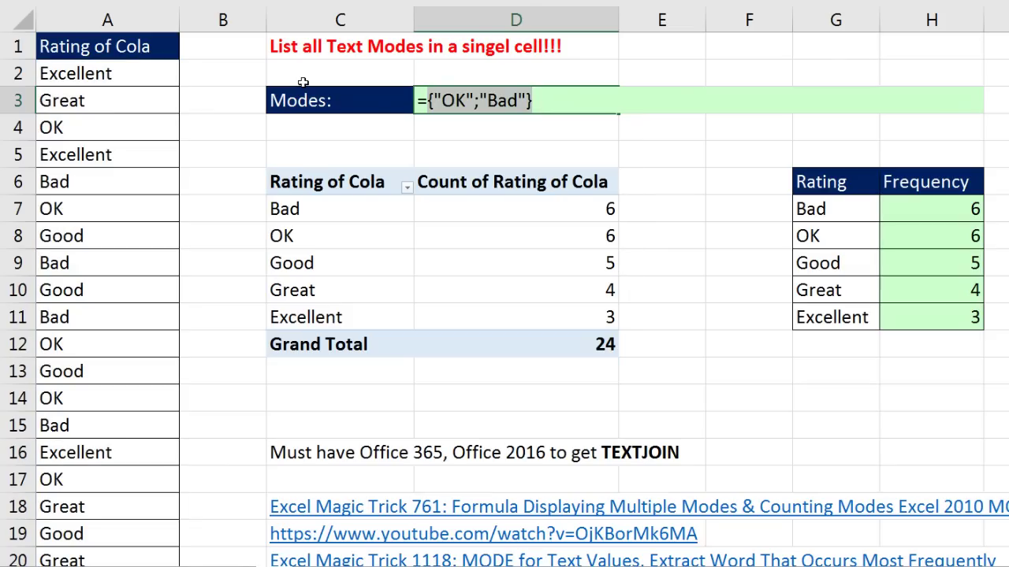
{"action": "key", "text": "ctrl+z"}
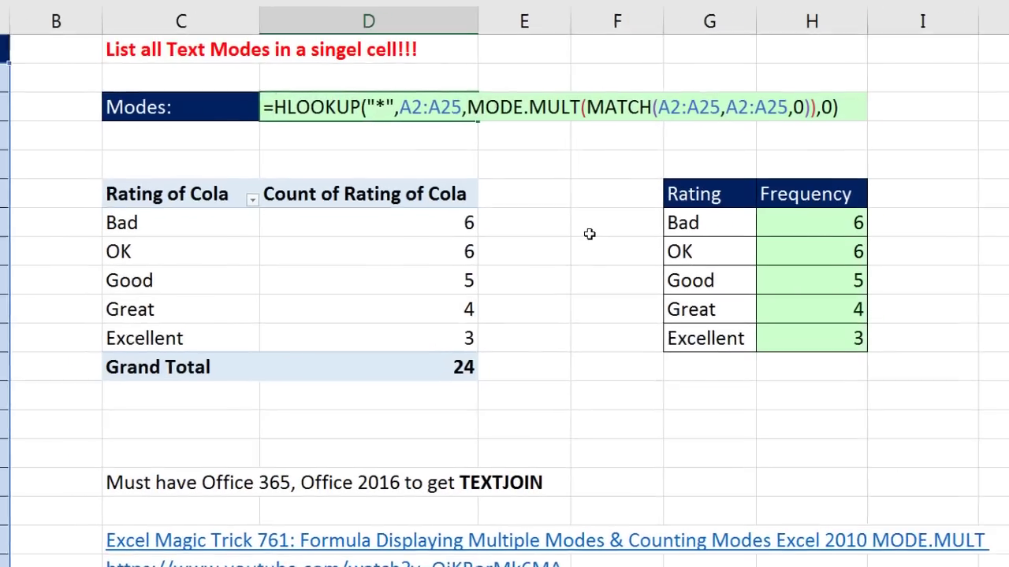
Add TEXTJOIN in front of HLOOKUP in D3 with the delimiter ", " and an omitted ignore_empty argument
{"action": "type", "text": "text"}
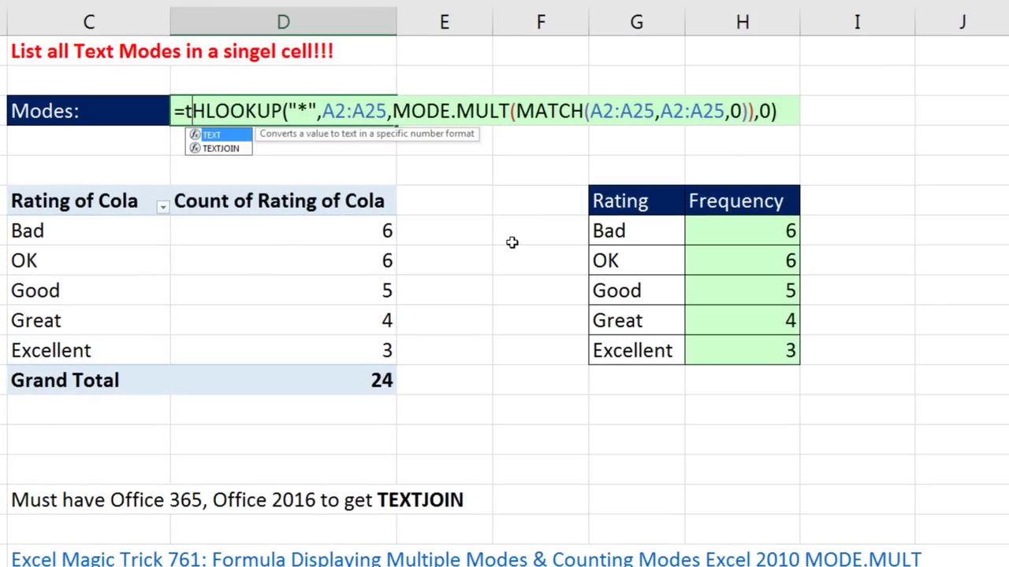
{"action": "type", "text": "j"}
{"action": "key", "text": "Tab"}
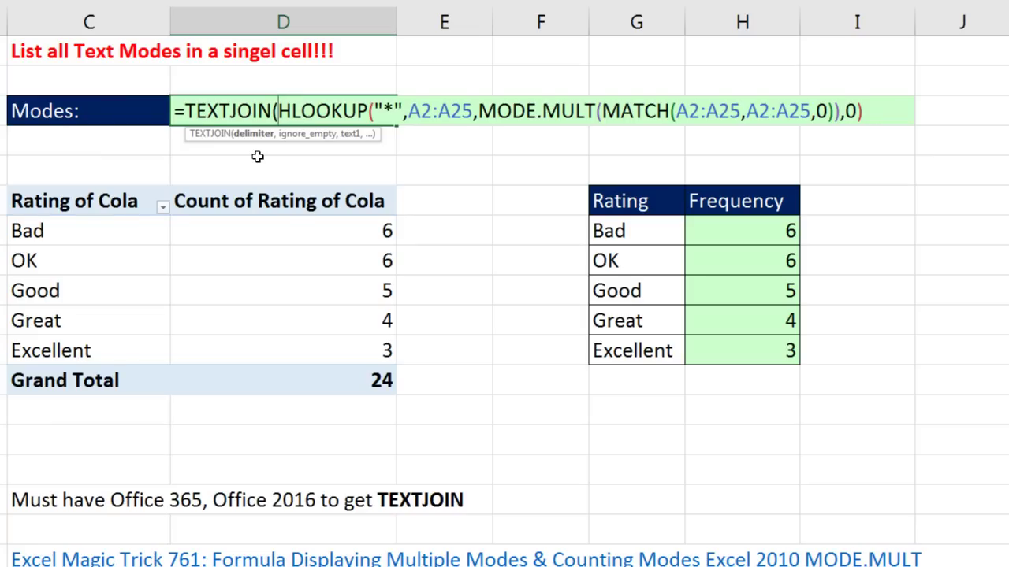
{"action": "type", "text": "\", "}
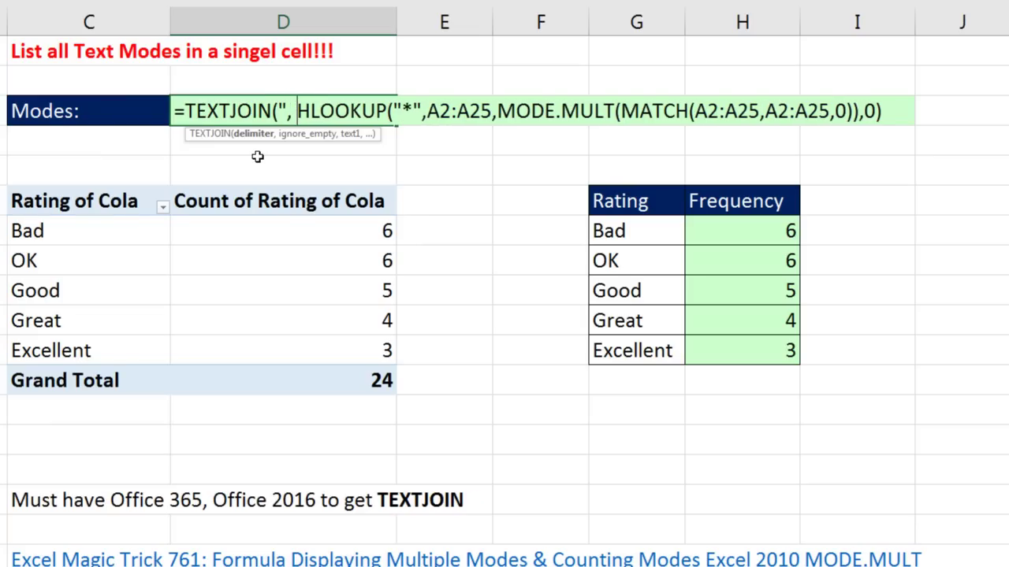
{"action": "type", "text": "\""}
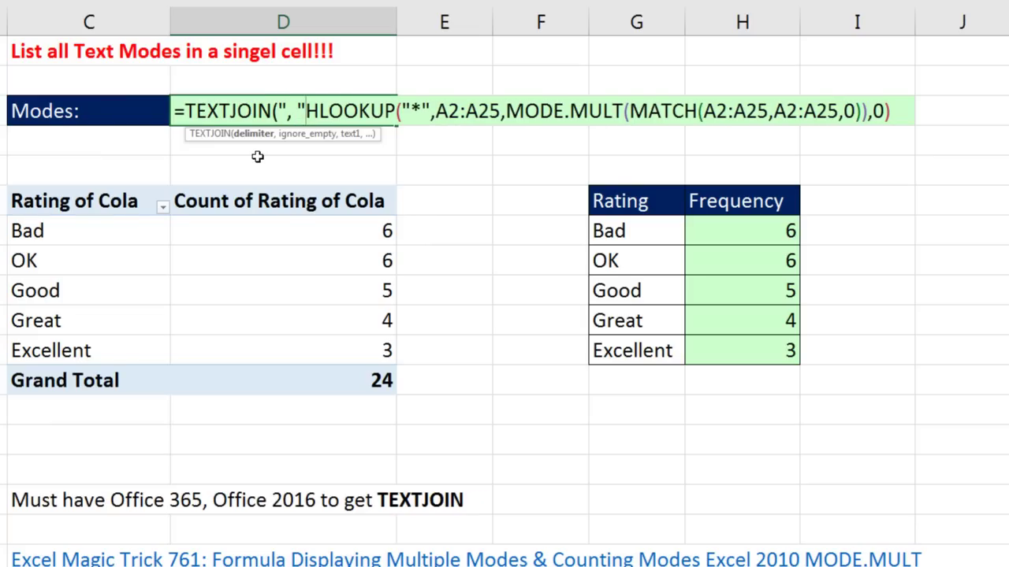
{"action": "type", "text": ","}
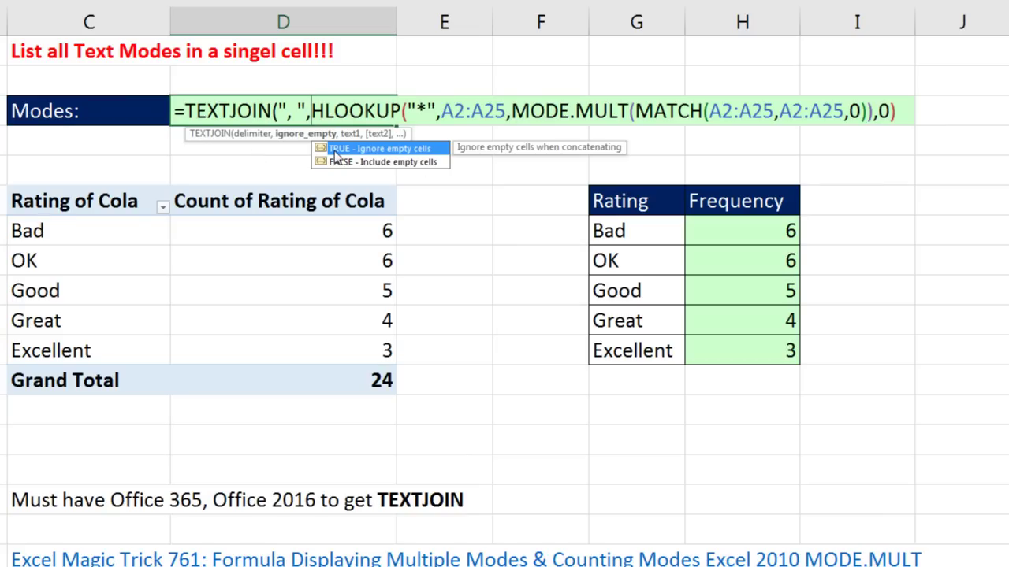
{"action": "type", "text": ","}
Close the TEXTJOIN parenthesis after the HLOOKUP expression and enter the formula in D3 as an array formula
{"action": "key", "text": "ctrl+shift+End"}
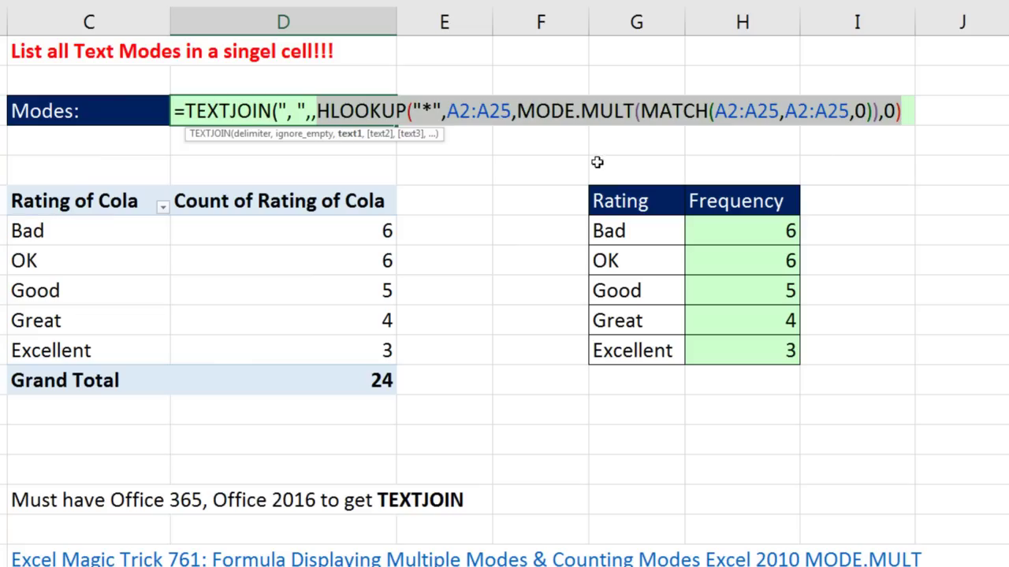
{"action": "left_click", "coordinate": [905, 113]}
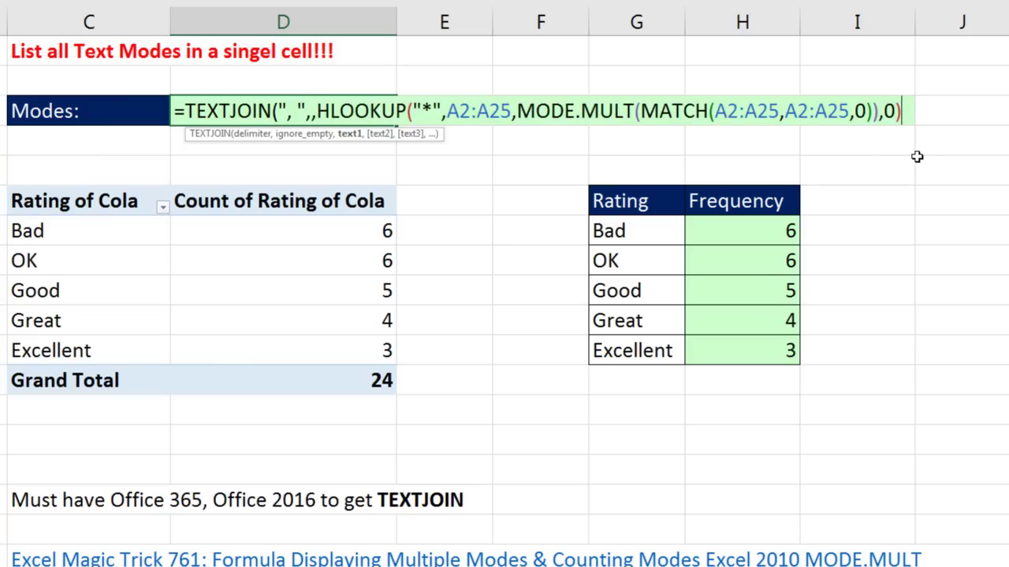
{"action": "type", "text": ")"}
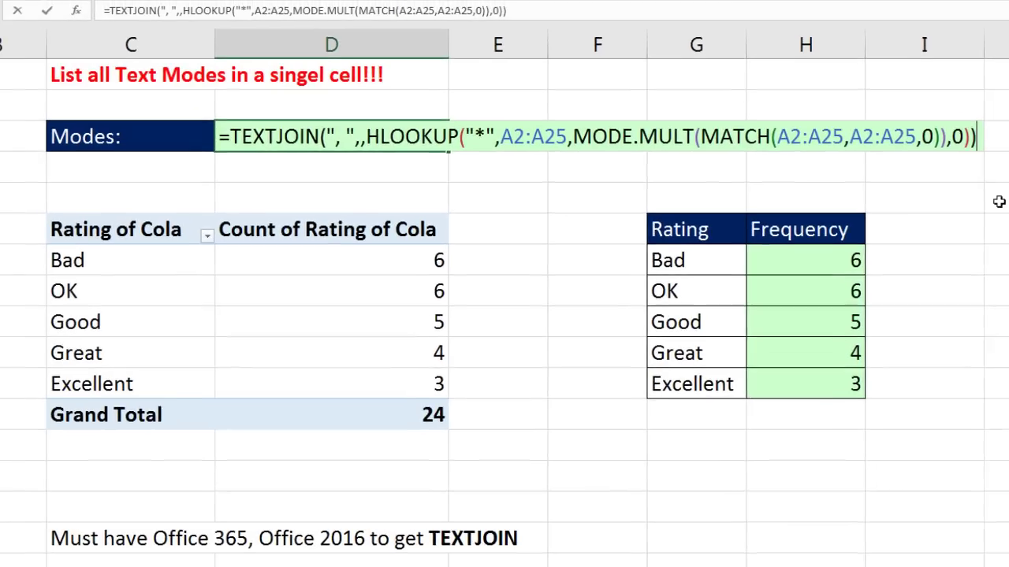
{"action": "left_click", "coordinate": [841, 138]}
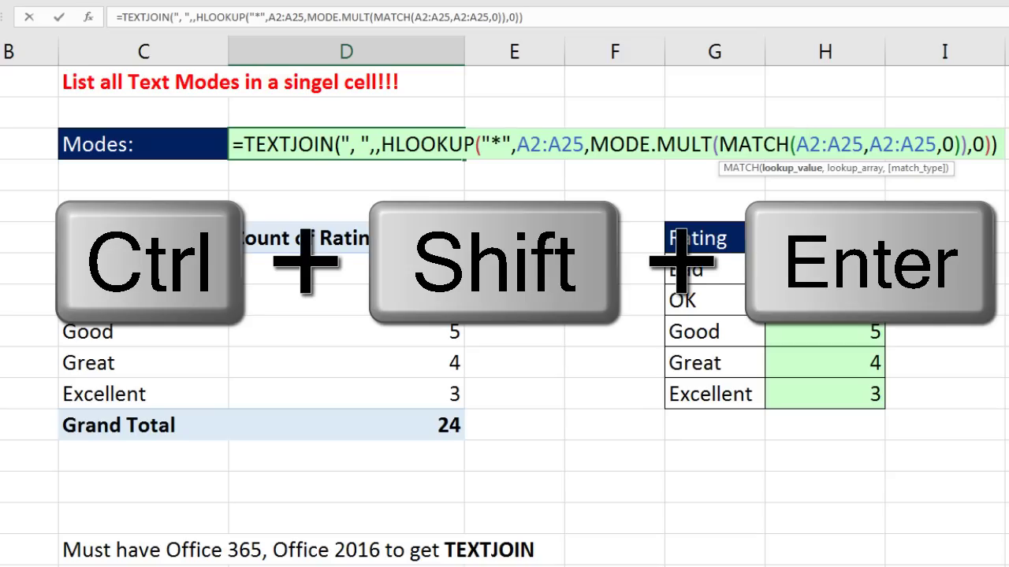
{"action": "key", "text": "ctrl+shift+Return"}
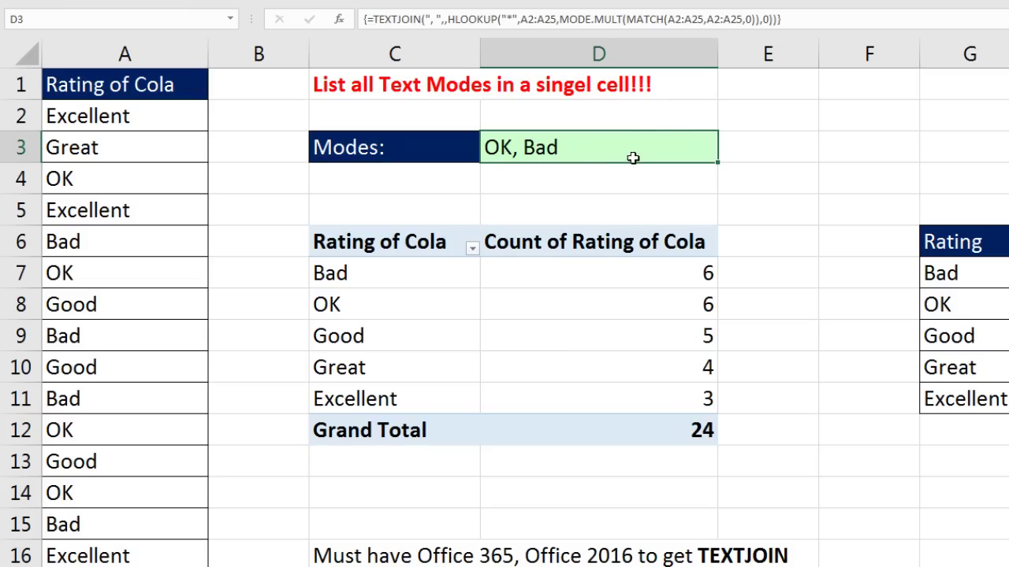
Change the rating in A3 to Good to test the modes formula, and undo the change
{"action": "left_click", "coordinate": [155, 149]}
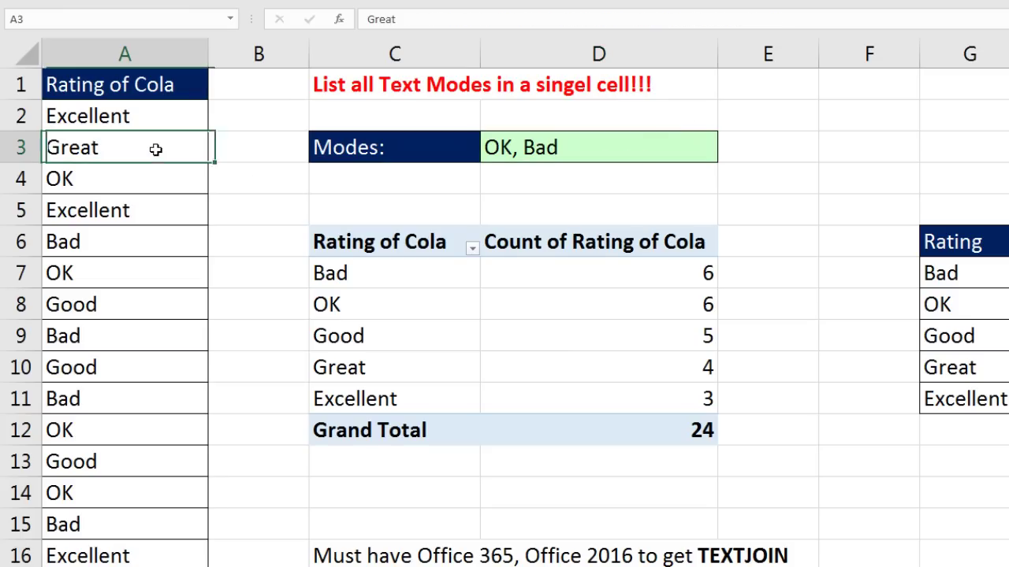
{"action": "type", "text": "Good"}
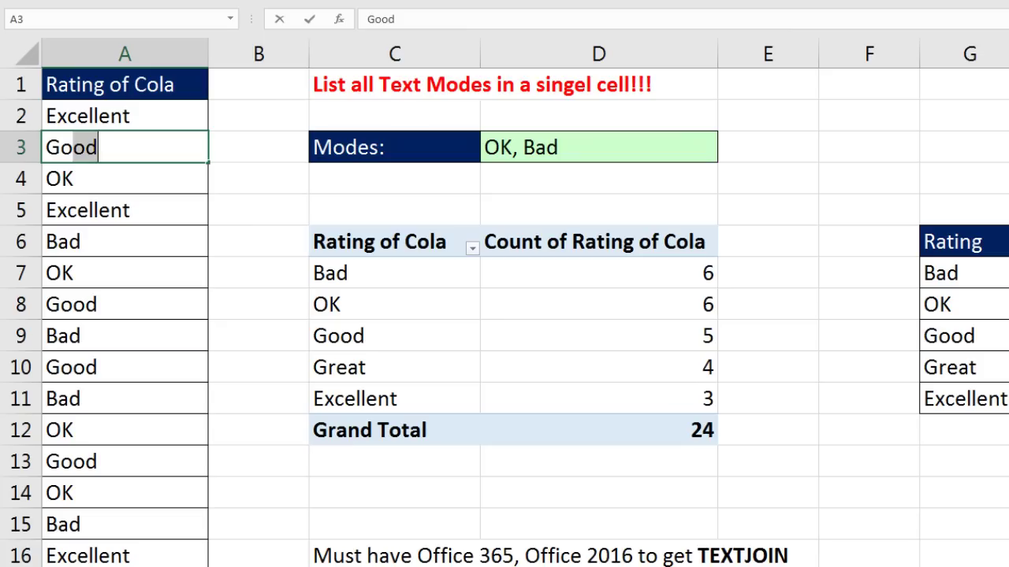
{"action": "key", "text": "Return"}
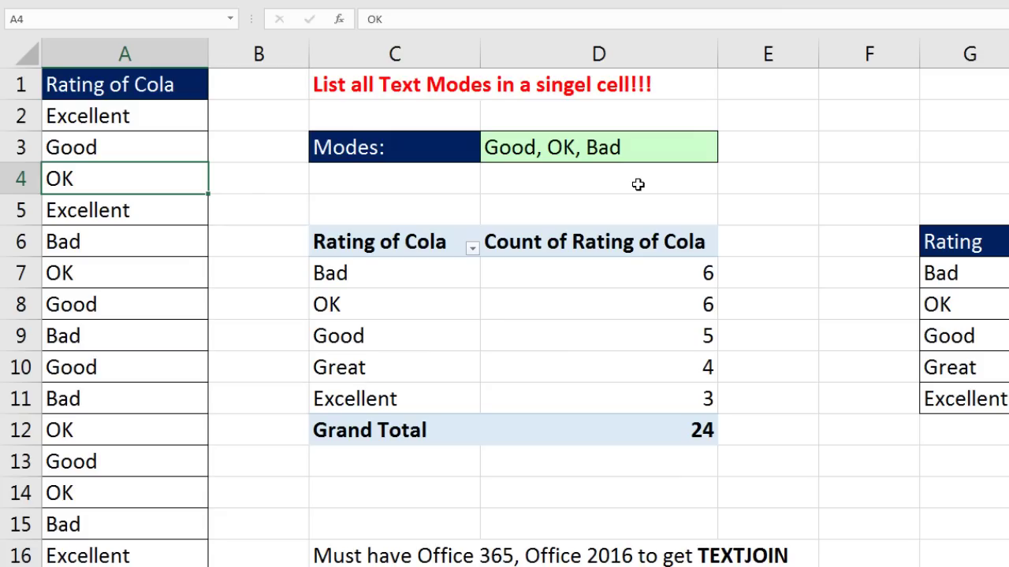
{"action": "key", "text": "ctrl+z"}
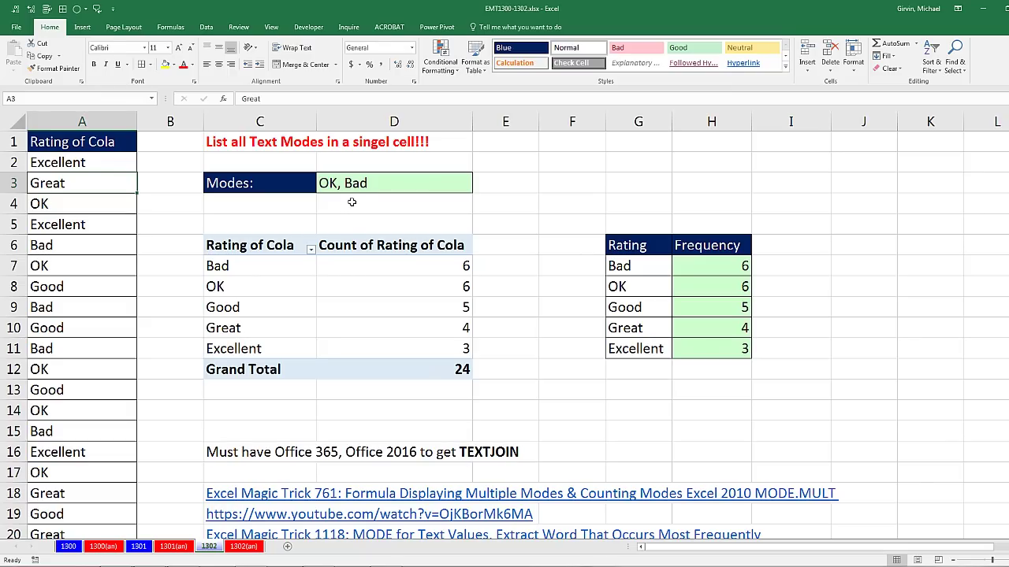
Open the TEXTJOIN formula in D3 for editing
{"action": "double_click", "coordinate": [352, 184]}
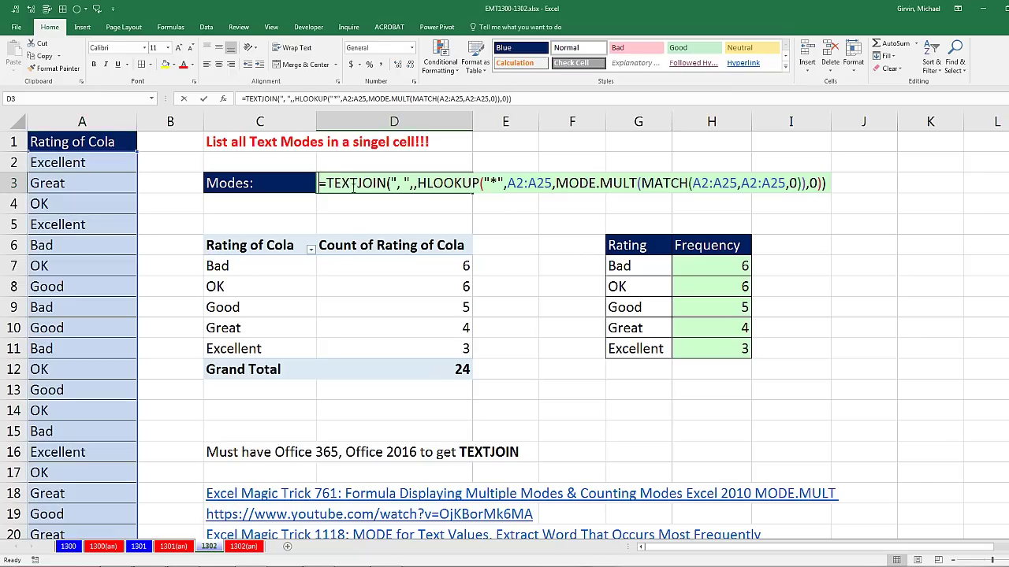